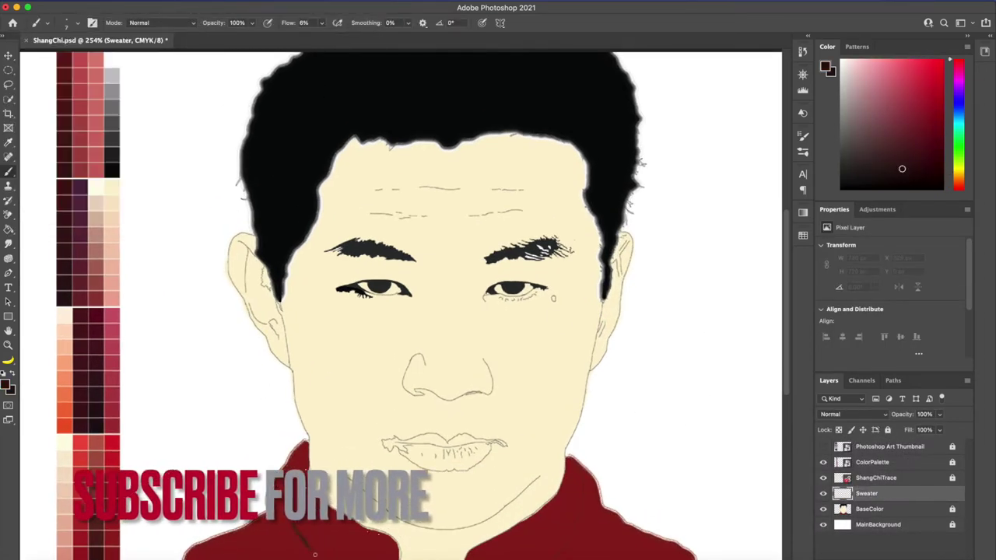
Step: Paint dark red shading across the lower sweater
drag(315, 555, 393, 545)
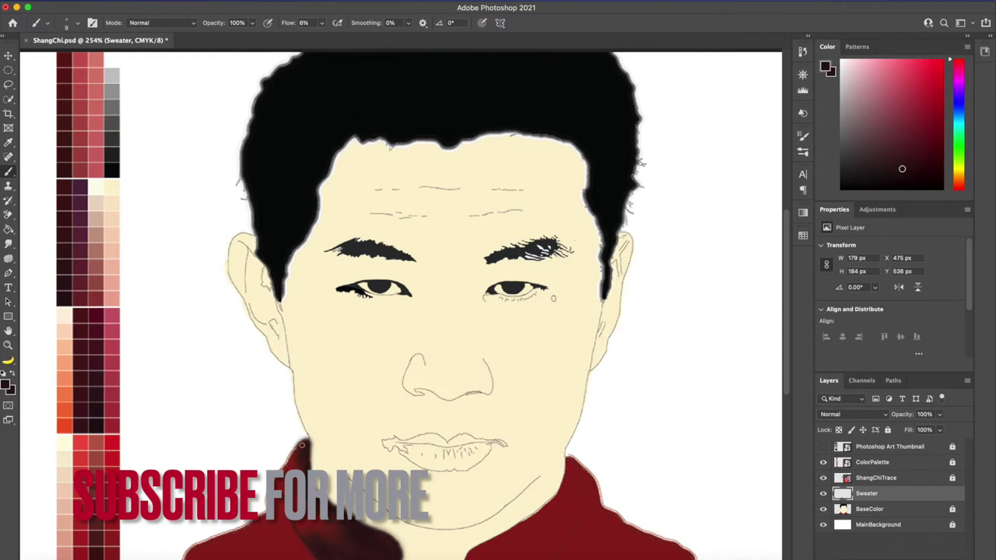
Step: Shade the collar dark red, then add bright red strokes on both collar sides
drag(296, 475, 544, 545)
drag(482, 553, 575, 474)
alt+click(575, 475)
key(F5)
drag(294, 451, 298, 502)
drag(521, 545, 571, 475)
key(F5)
Step: Add soft near-white cream highlights to the left and right collar
alt+click(100, 188)
mouse_move(321, 23)
mouse_down()
mouse_move(317, 44)
mouse_move(308, 45)
mouse_up()
drag(342, 545, 299, 459)
drag(575, 490, 563, 529)
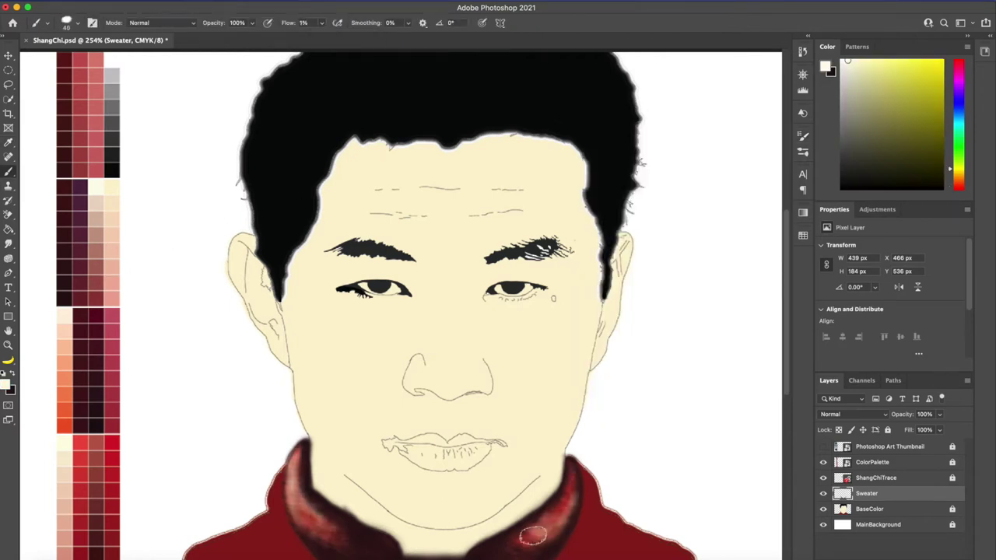
Step: At 10% flow, brush red onto both collar sides and move Sweater above ShangChiTrace
alt+click(537, 545)
drag(314, 22, 319, 44)
drag(279, 516, 269, 478)
key(ctrl+bracketright)
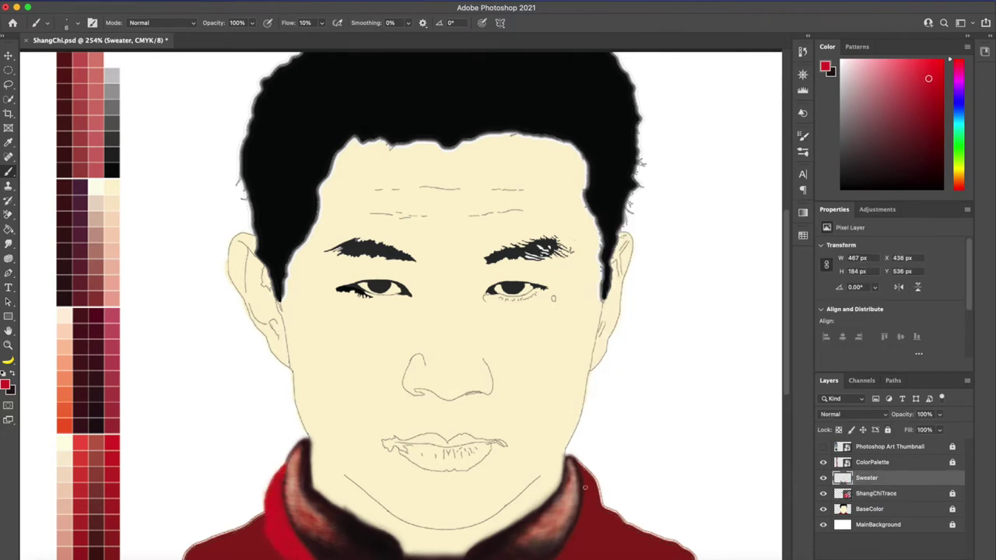
drag(622, 491, 592, 523)
Step: Brush pale cream highlights onto both collar sides and settle on a near-white cream
alt+click(265, 523)
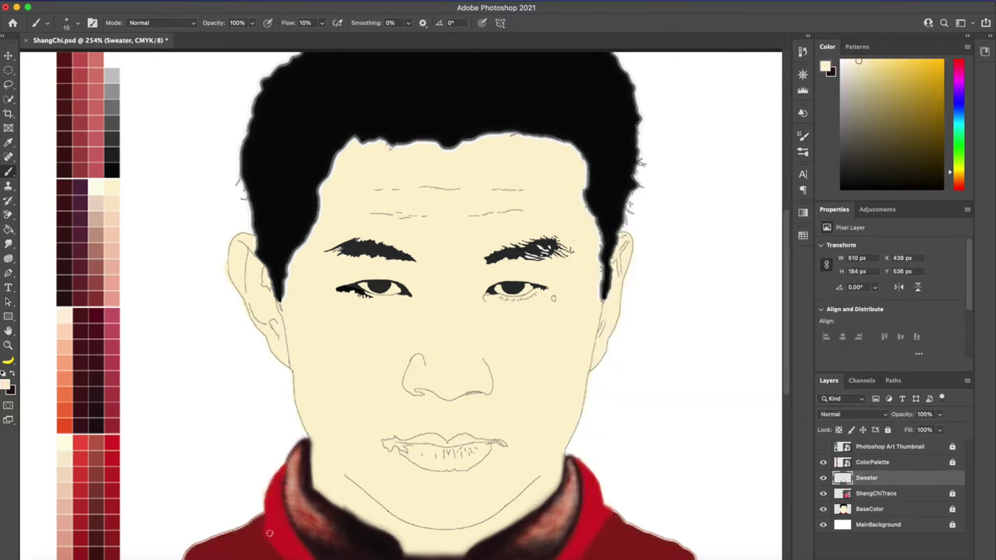
drag(270, 533, 268, 476)
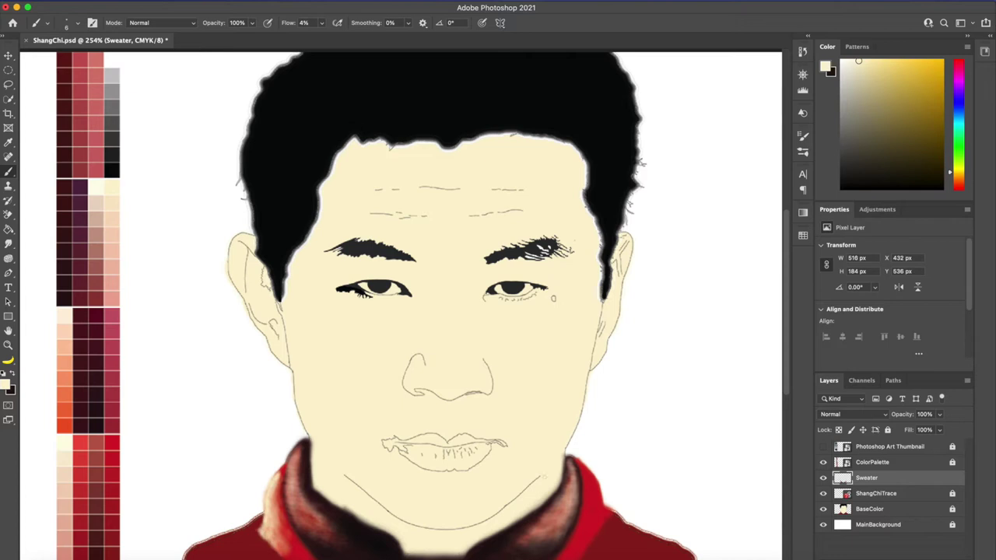
drag(599, 475, 591, 545)
alt+click(297, 554)
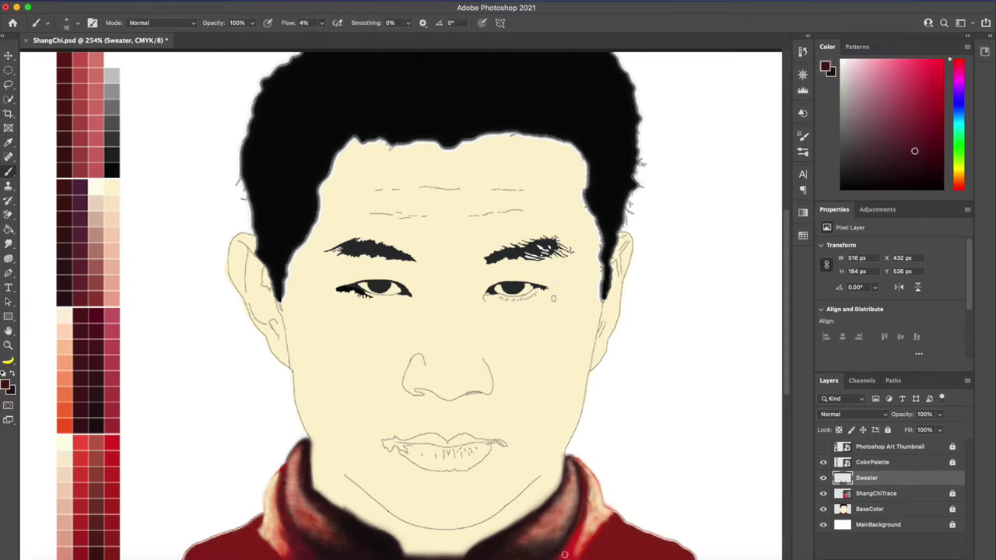
alt+click(334, 275)
alt+click(117, 189)
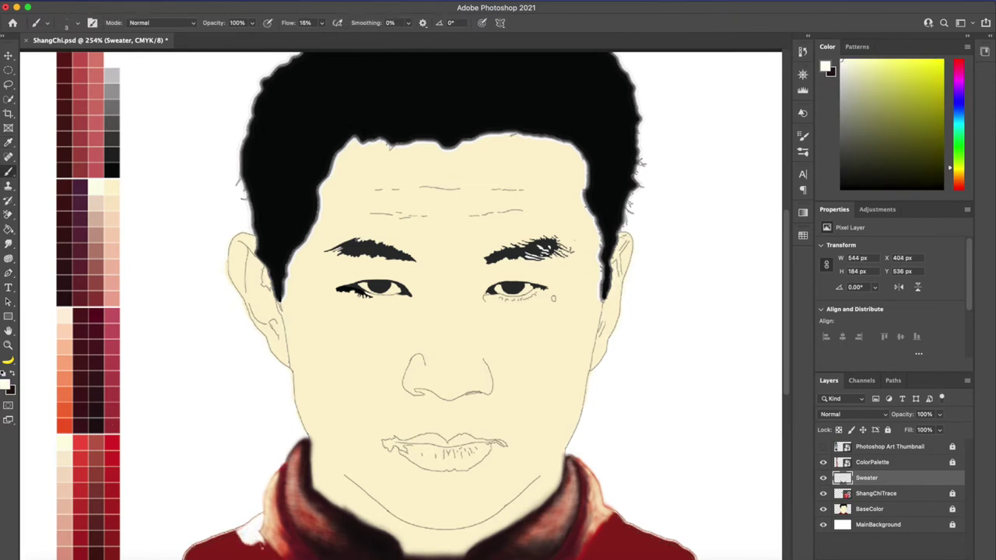
Step: At 8% flow, paint faint cream streaks along the lower-right sweater edge
drag(322, 23, 315, 40)
drag(619, 515, 689, 554)
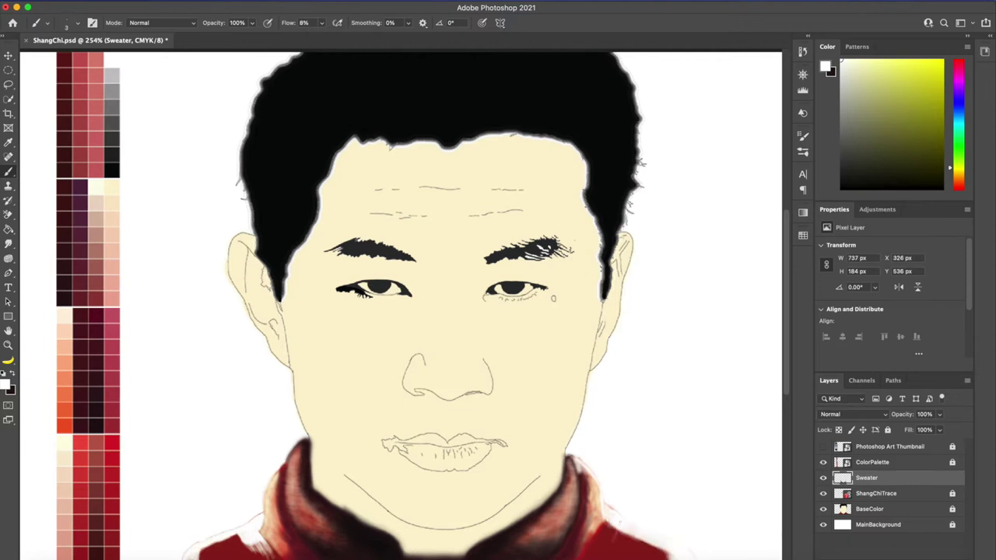
drag(576, 530, 614, 538)
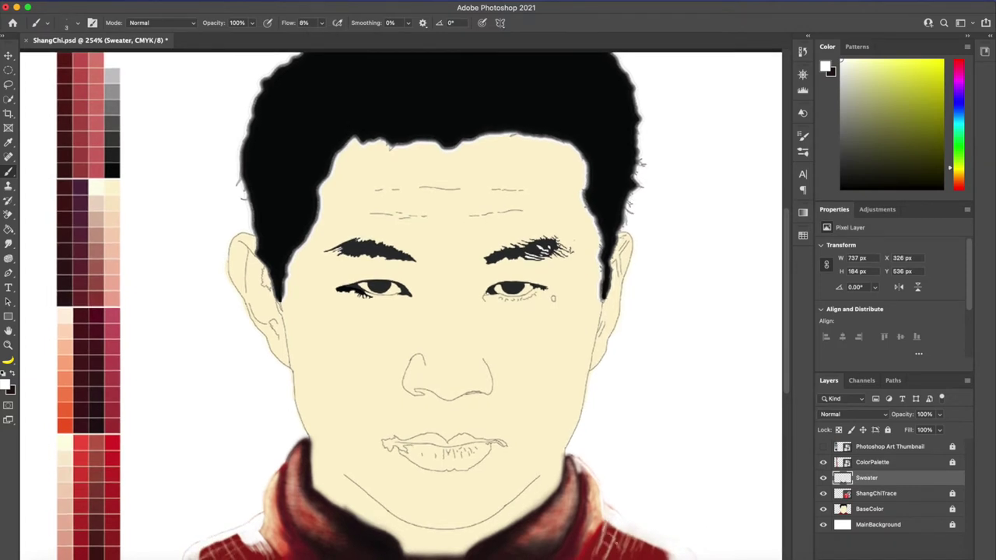
alt+click(589, 554)
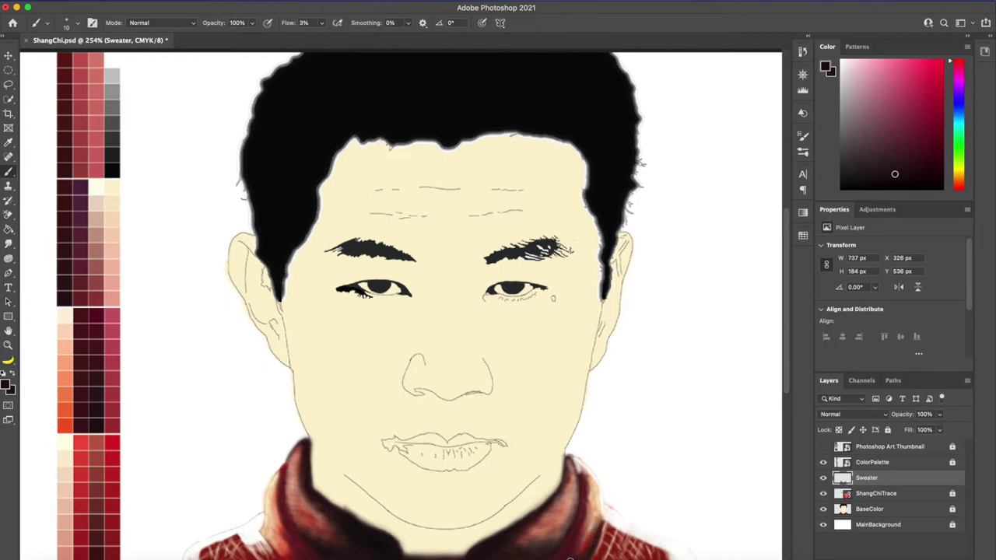
key(bracketright)
key(bracketright)
key(bracketright)
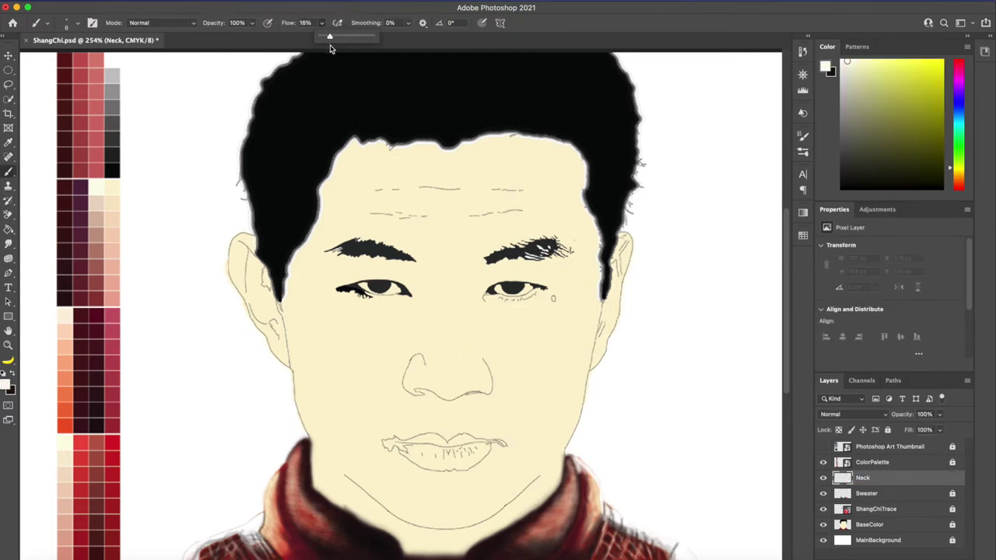
Step: Move Neck below Sweater and shade the left neck and jaw dark red
drag(865, 484, 865, 496)
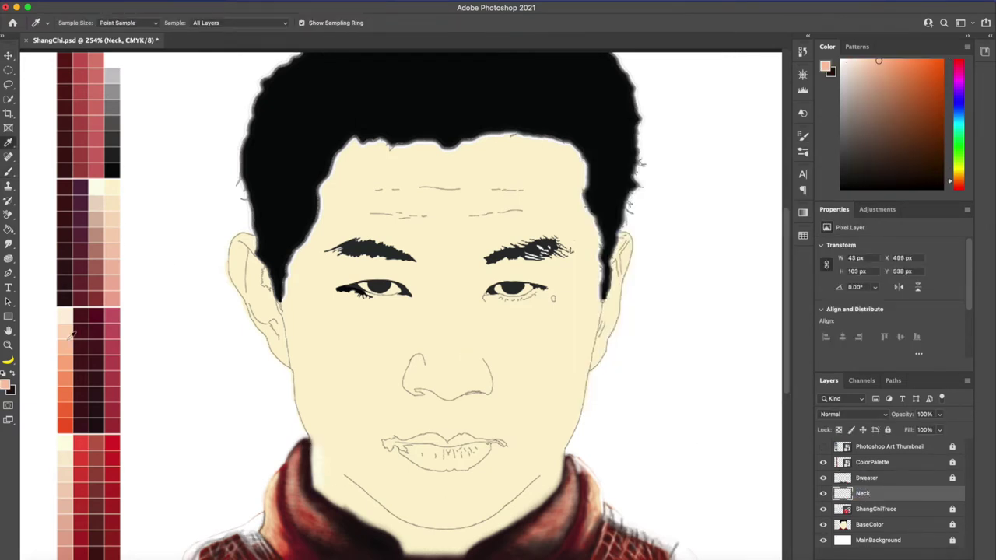
drag(522, 474, 548, 500)
mouse_move(385, 537)
mouse_down()
mouse_move(347, 475)
mouse_move(431, 545)
mouse_up()
alt+click(99, 378)
drag(334, 467, 398, 513)
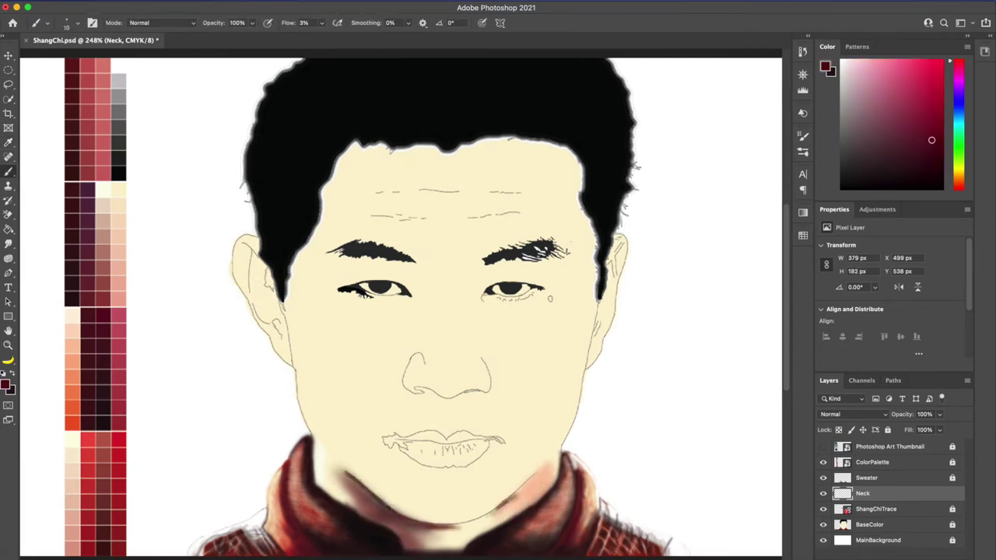
scroll(436, 327, up, 1)
Step: Deepen the lower neck shading with dark red and orange-red at brush size 40
mouse_move(521, 498)
mouse_down()
mouse_move(440, 531)
mouse_move(513, 505)
mouse_up()
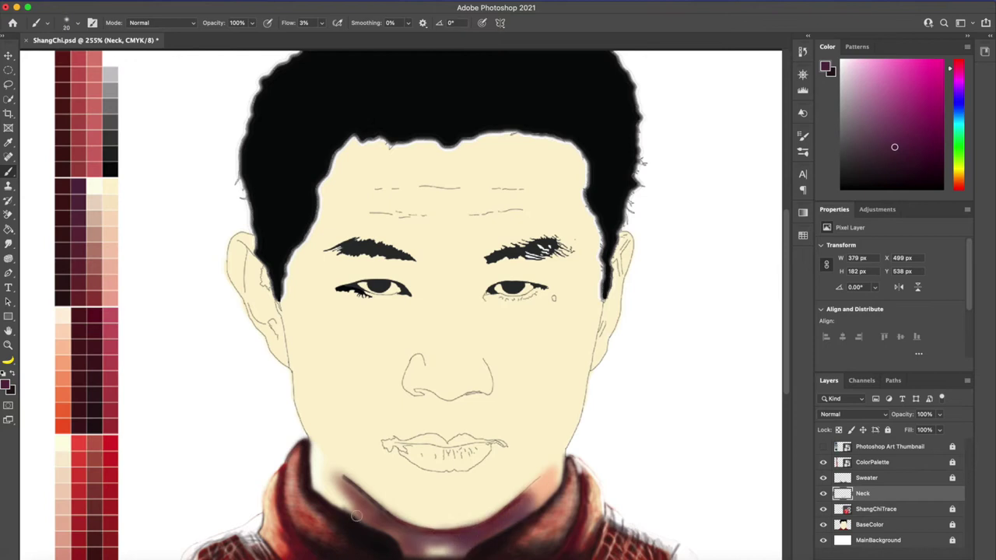
alt+click(115, 426)
drag(354, 506, 319, 474)
key(bracketright)
drag(467, 529, 418, 549)
drag(497, 529, 568, 463)
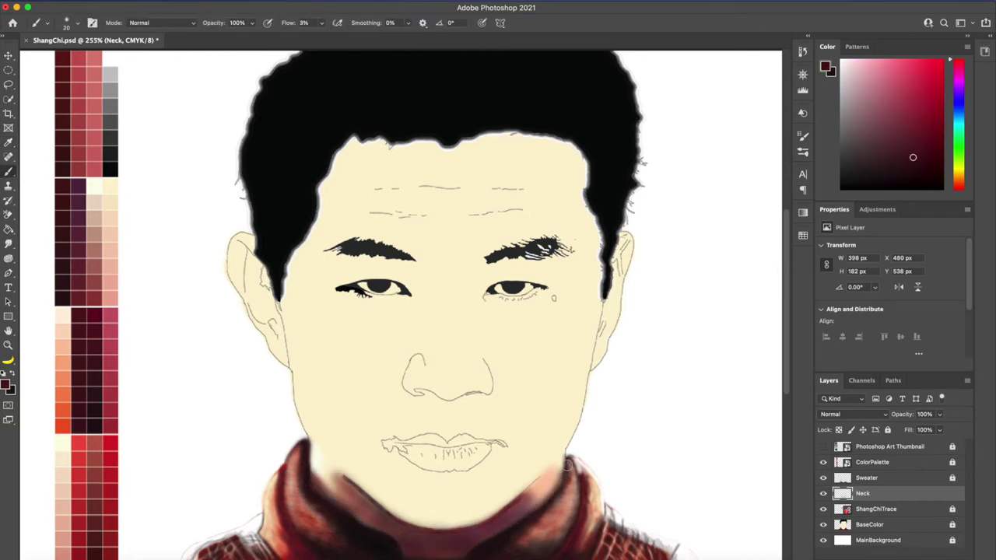
alt+click(63, 400)
drag(343, 494, 319, 455)
Step: Add more dark red on the lower neck, soften it, and lighten under the chin
alt+click(115, 465)
drag(545, 476, 486, 525)
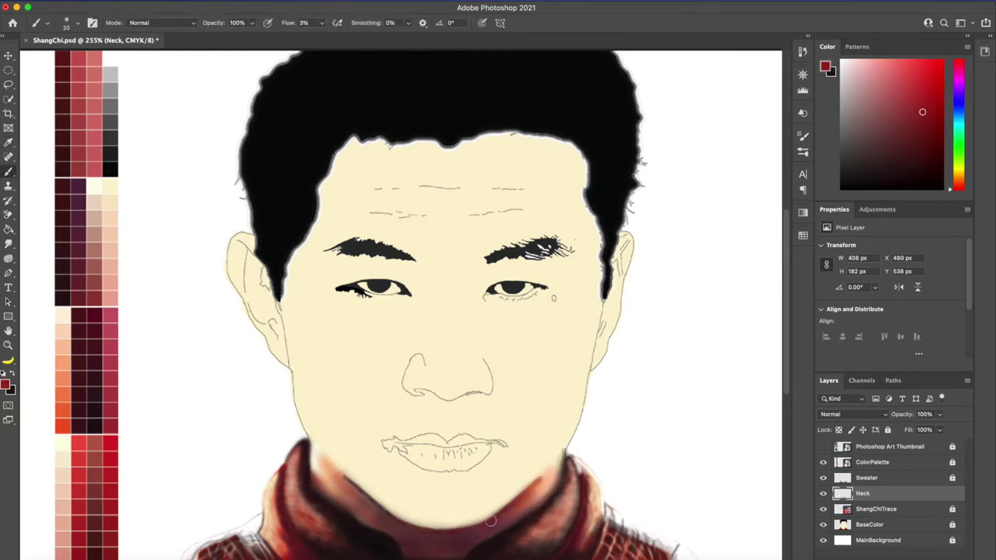
alt+click(98, 418)
drag(533, 481, 460, 536)
drag(383, 534, 343, 478)
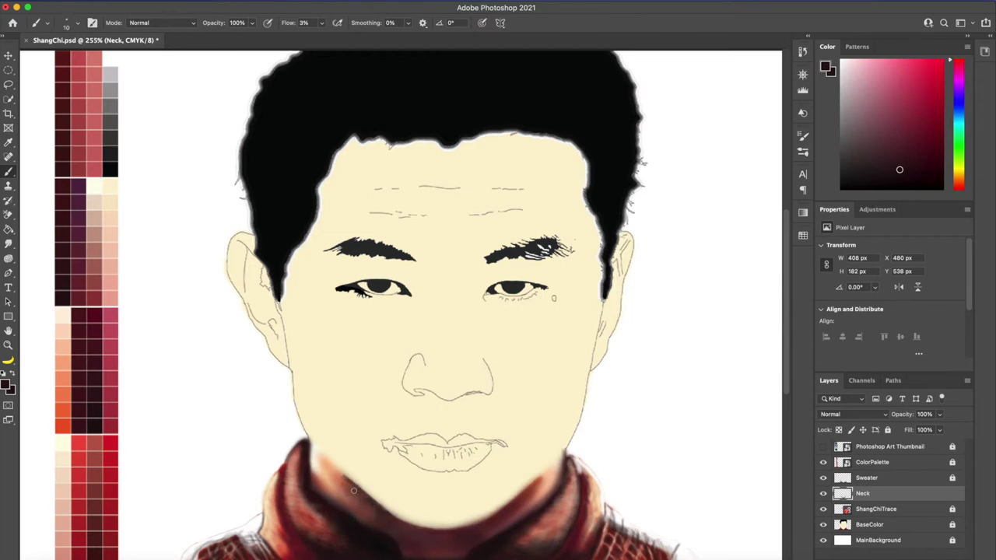
alt+click(335, 467)
drag(561, 482, 560, 455)
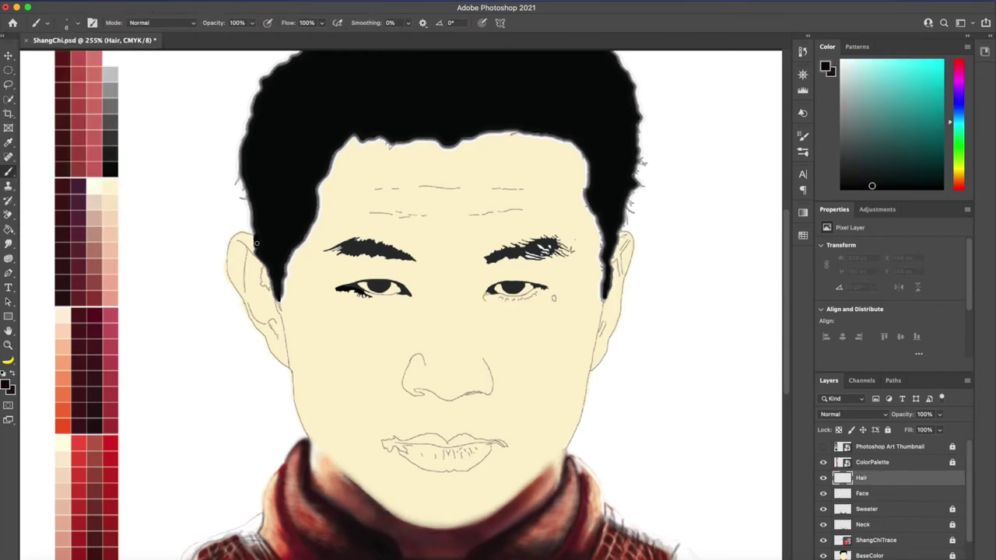
Step: Extend black hair along both temples, then switch to the Face layer at 5% flow
drag(319, 198, 324, 173)
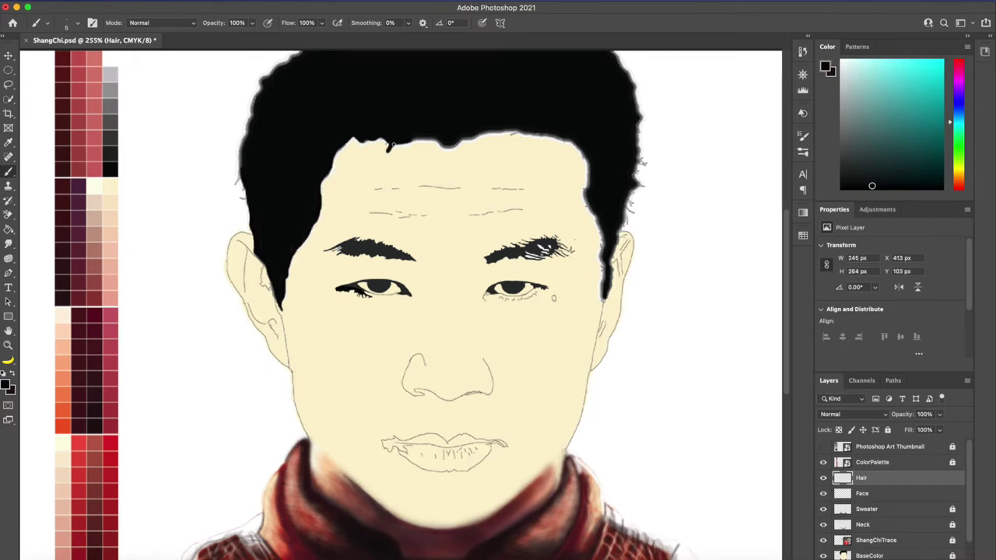
drag(504, 131, 587, 202)
key(alt+bracketleft)
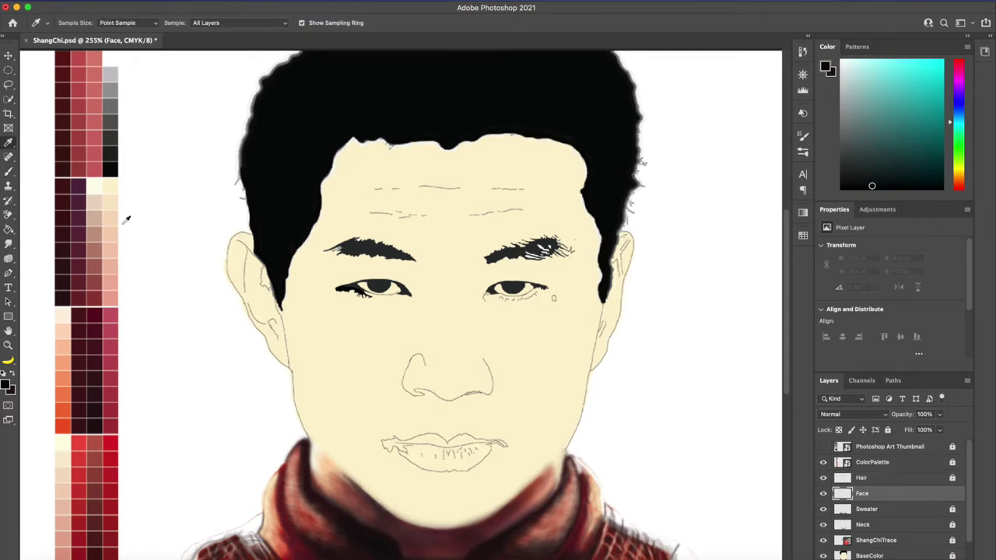
alt+click(116, 201)
key(shift+0)
key(shift+5)
Step: Add red blush along the right cheek, jaw and near the right ear
drag(604, 299, 596, 358)
drag(616, 268, 611, 327)
alt+click(622, 247)
drag(620, 240, 615, 255)
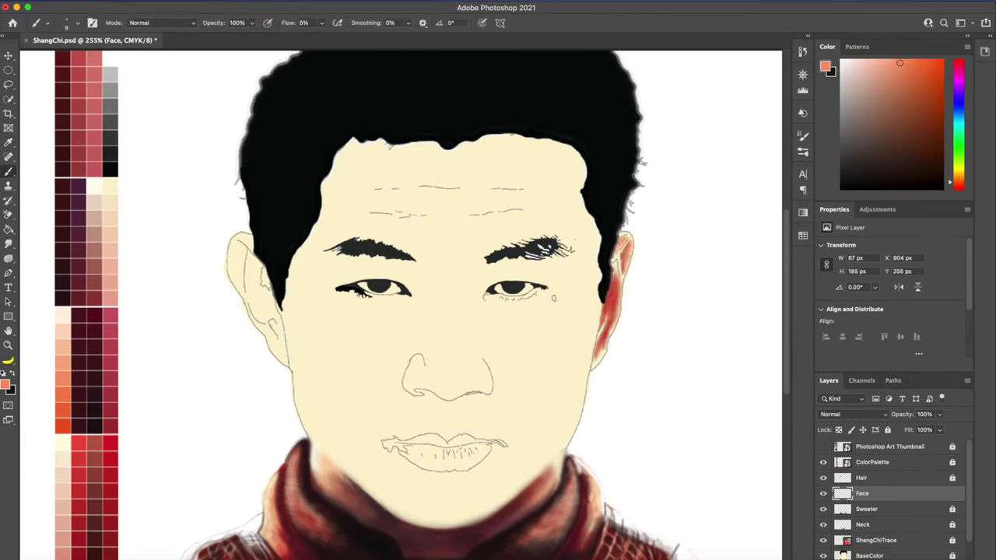
alt+click(565, 395)
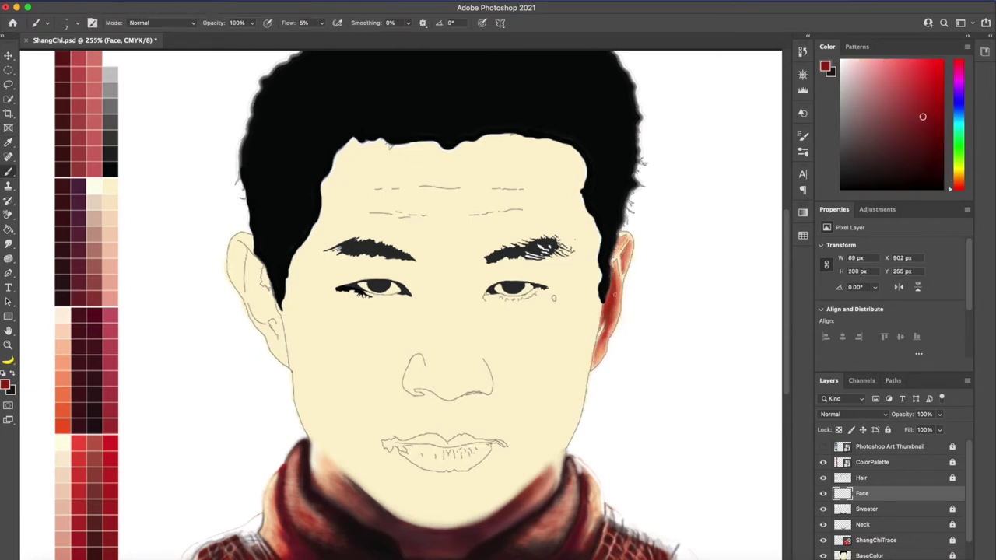
alt+click(553, 297)
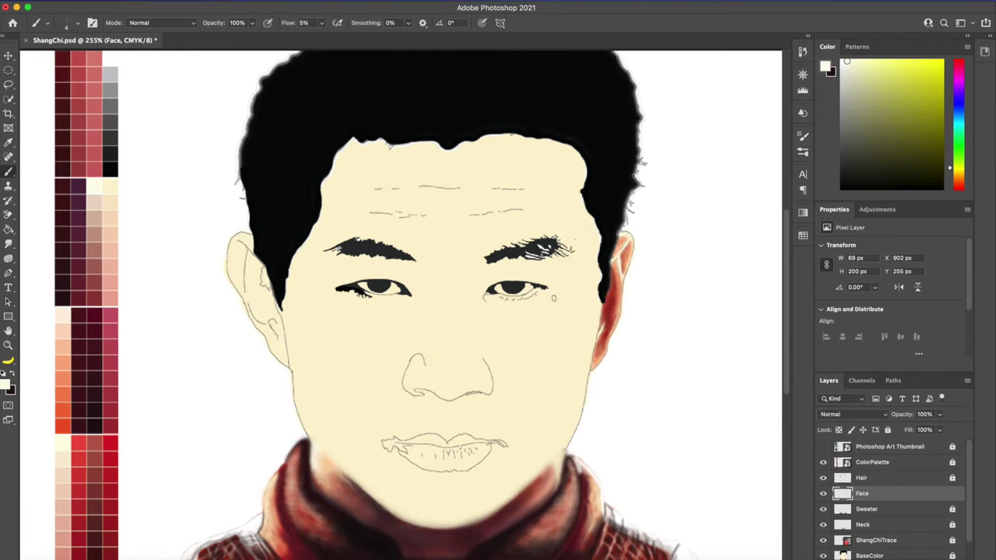
alt+click(554, 297)
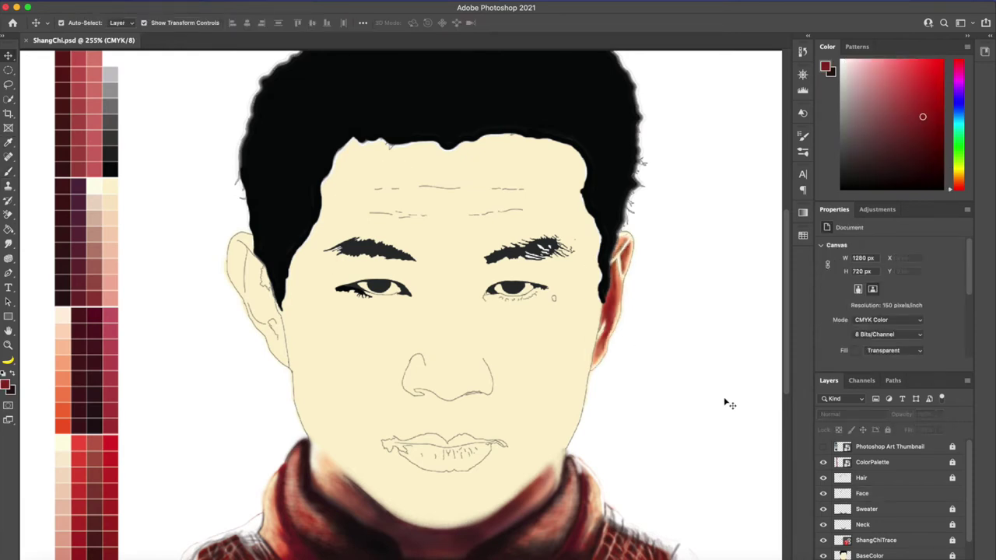
alt+click(238, 249)
Step: Shade the left ear with reddish skin tones, building darker red layers
mouse_move(238, 249)
mouse_down()
mouse_move(276, 358)
mouse_move(260, 319)
mouse_up()
key(bracketleft)
key(bracketleft)
key(bracketleft)
drag(243, 245, 268, 279)
alt+click(249, 261)
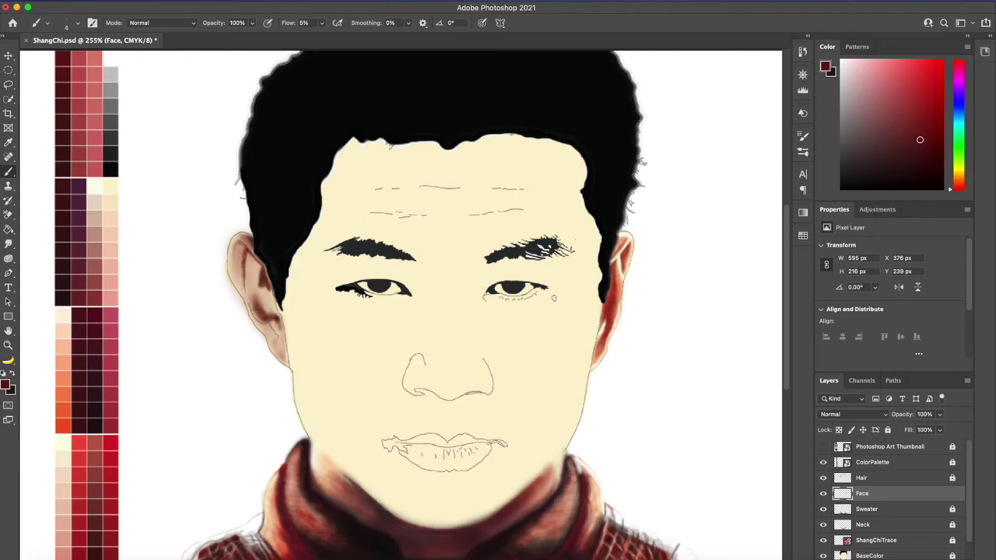
key(bracketright)
drag(263, 321, 274, 341)
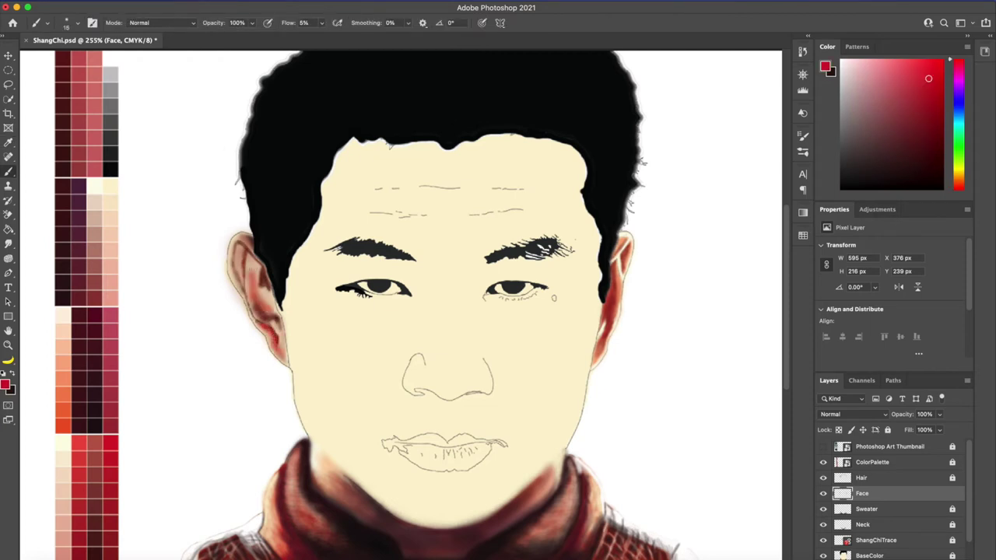
drag(249, 264, 278, 346)
Step: Darken the left ear further with dark red at 4% flow
alt+click(300, 327)
key(bracketleft)
key(bracketleft)
key(shift+1)
key(shift+1)
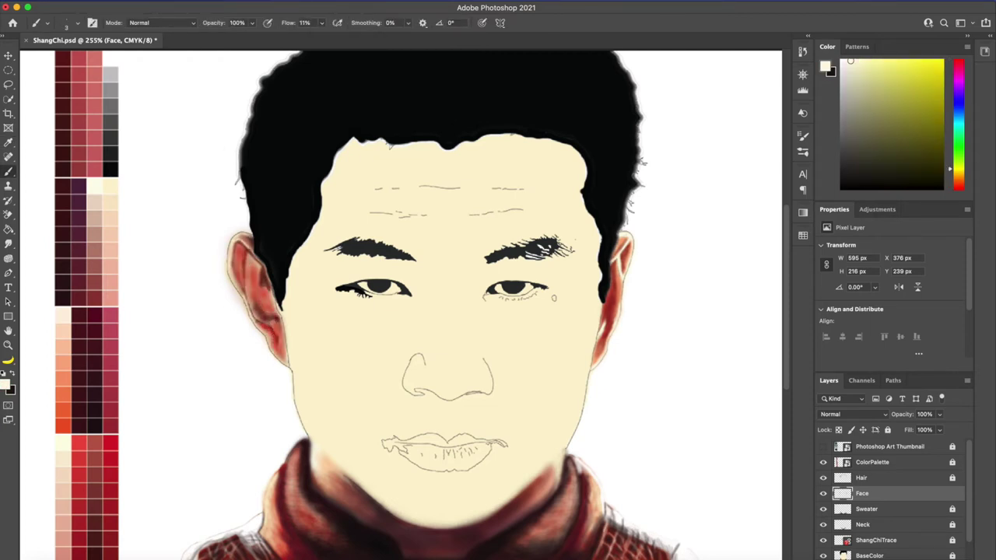
alt+click(257, 311)
alt+click(234, 281)
key(shift+0)
key(shift+4)
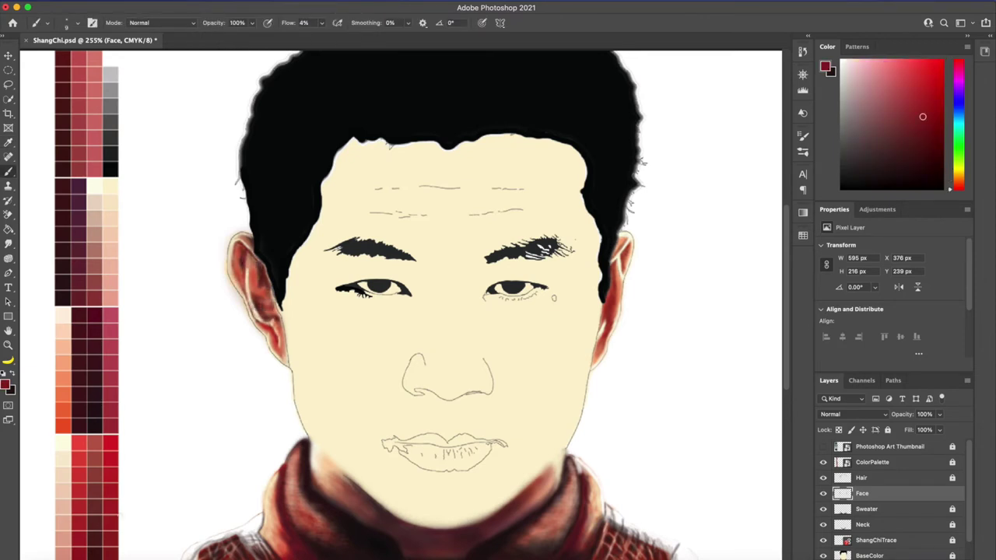
drag(256, 264, 254, 300)
Step: Paint reddish streaks along the hairline and down the left side of the face
key(i)
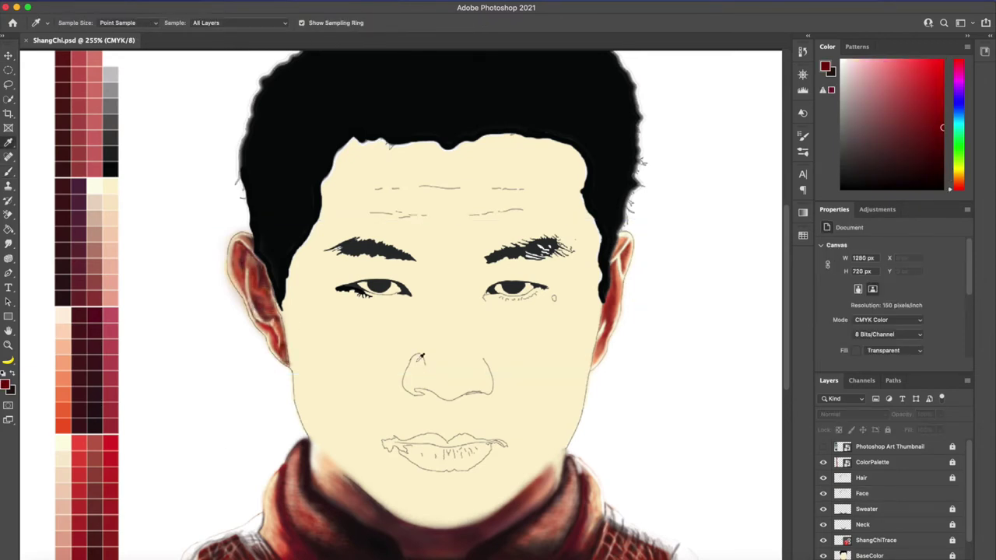
key(b)
drag(362, 148, 307, 249)
alt+click(288, 257)
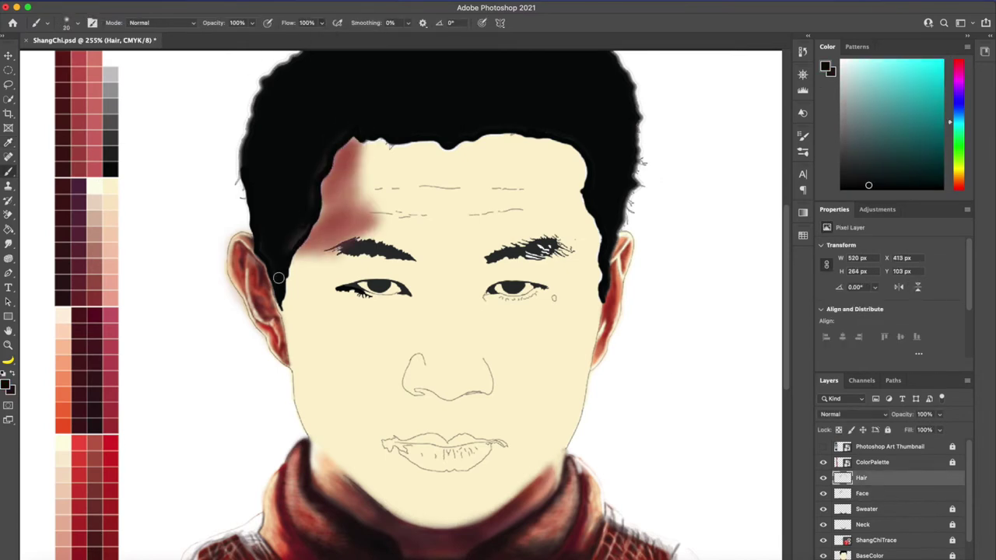
click(862, 493)
alt+click(112, 412)
mouse_move(350, 148)
mouse_down()
mouse_move(366, 420)
mouse_move(428, 335)
mouse_up()
drag(519, 156, 405, 248)
Step: Shade the forehead and both eyebrows with reddish tones, blending in pink
alt+click(544, 233)
drag(357, 148, 576, 187)
drag(506, 155, 553, 233)
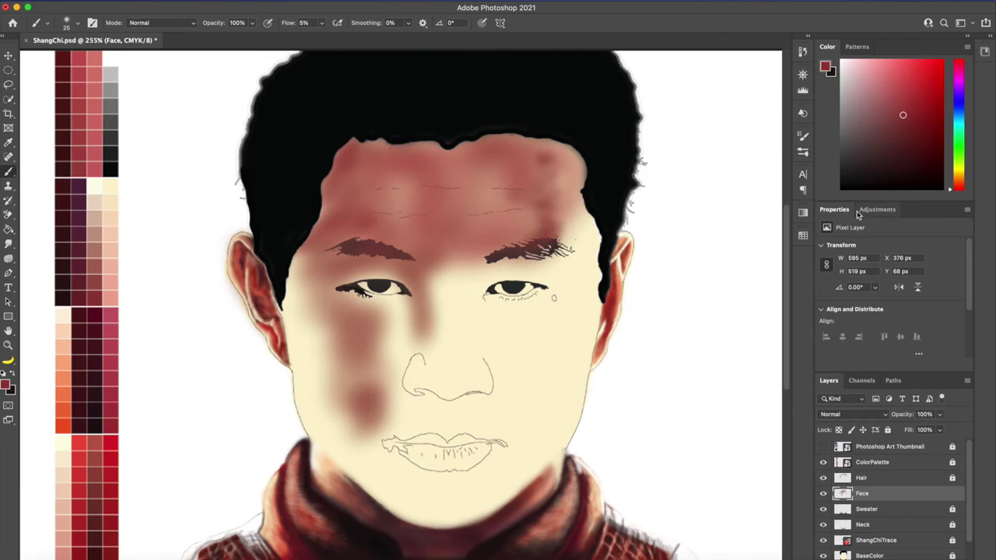
key(bracketleft)
key(bracketleft)
key(bracketleft)
drag(327, 248, 413, 257)
key(bracketright)
key(bracketright)
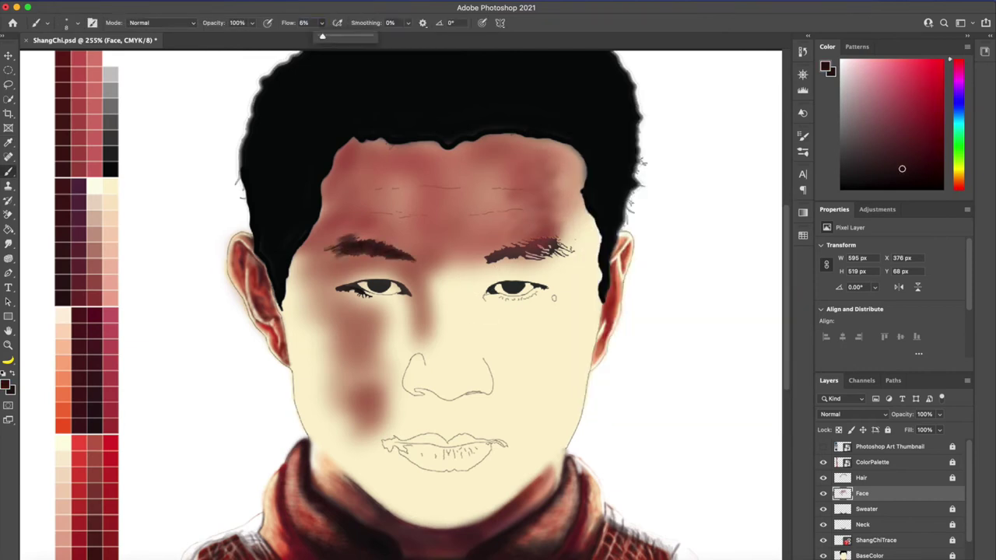
drag(355, 151, 374, 233)
Step: Darken the forehead above the eyebrows and over the right brow with dark red
alt+click(388, 228)
key(bracketright)
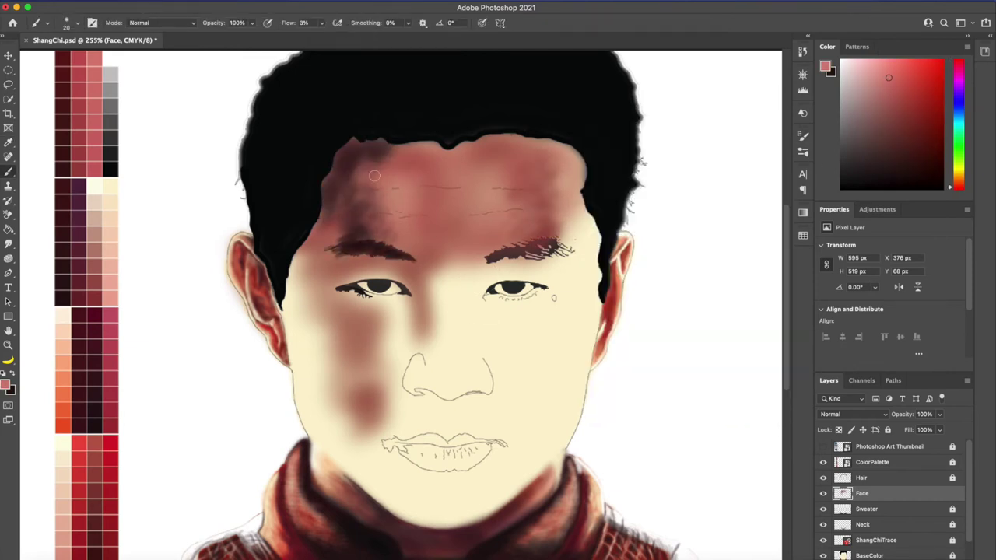
alt+click(393, 152)
drag(365, 155, 436, 249)
mouse_move(319, 226)
mouse_down()
mouse_move(548, 225)
mouse_move(560, 179)
mouse_up()
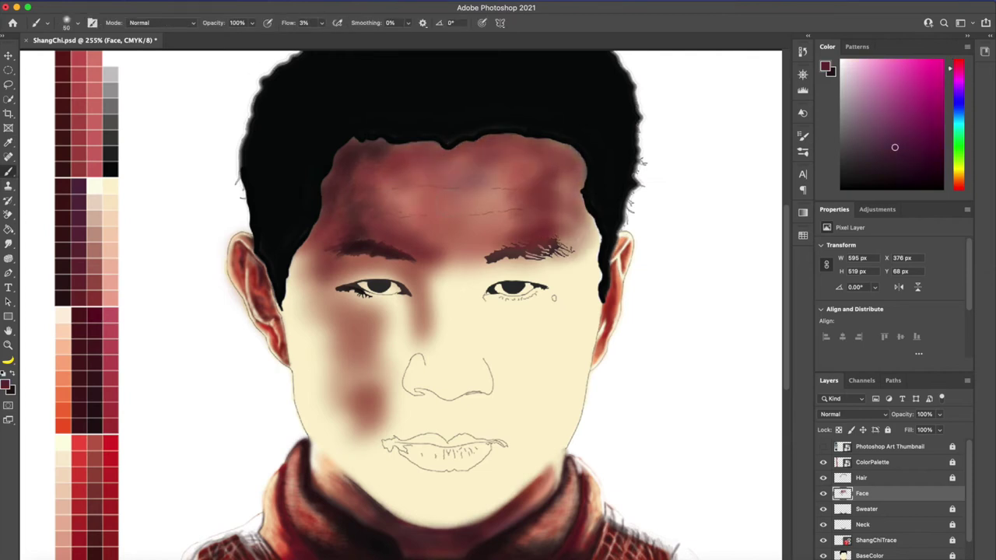
drag(436, 155, 459, 264)
Step: Darken the forehead with broad near-black strokes, then add a light pink mid-forehead stroke
alt+click(70, 535)
alt+click(70, 536)
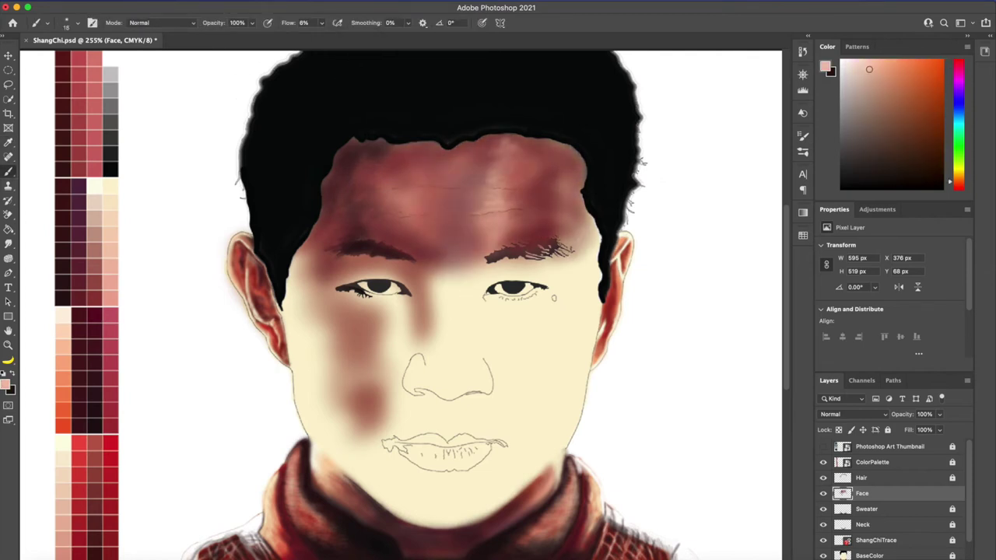
alt+click(489, 141)
drag(490, 148, 448, 192)
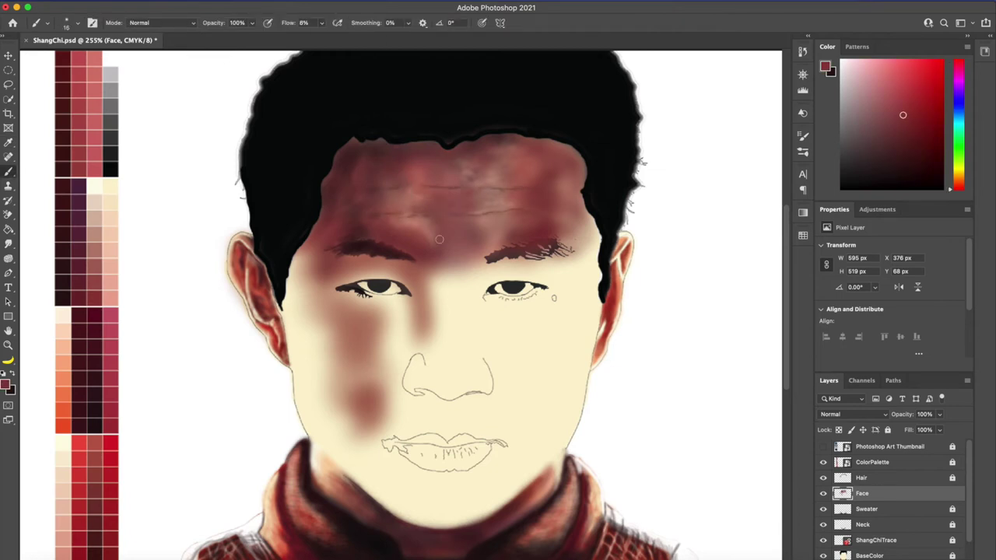
key(bracketleft)
alt+click(464, 160)
drag(463, 160, 423, 222)
Step: Sample near-black eye colours and a light peach tone, adjusting brush size and settings
alt+click(403, 290)
key(bracketleft)
key(bracketleft)
key(bracketleft)
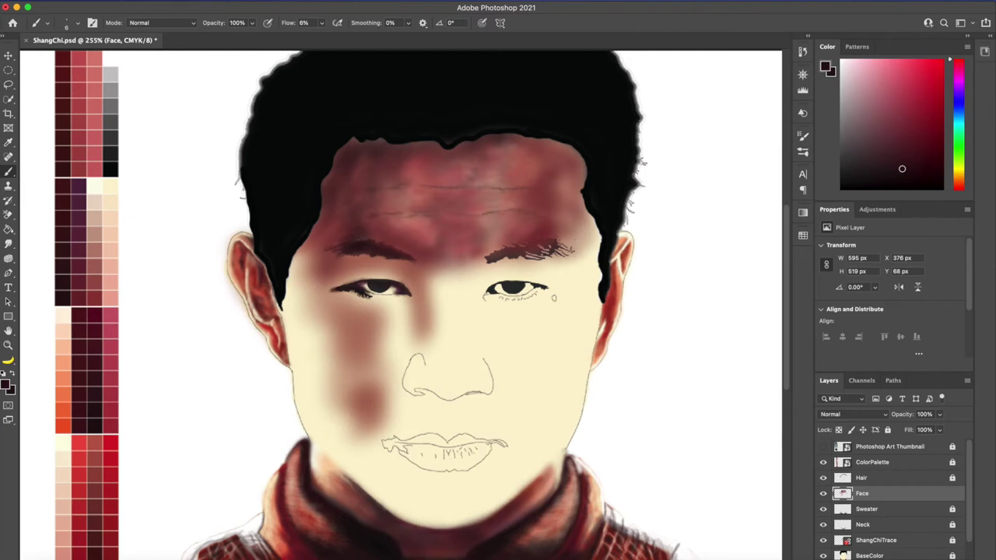
key(bracketright)
alt+click(374, 289)
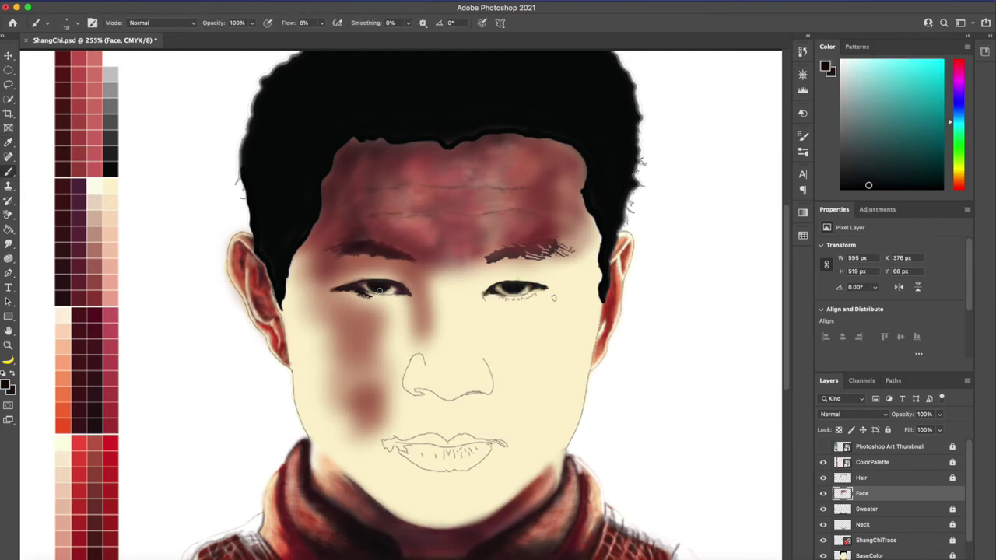
alt+click(105, 225)
alt+click(63, 342)
key(F5)
Step: Paint a dark pink-red line along the lips
key(F5)
alt+click(351, 460)
key(b)
key(F5)
key(F5)
drag(381, 444, 508, 445)
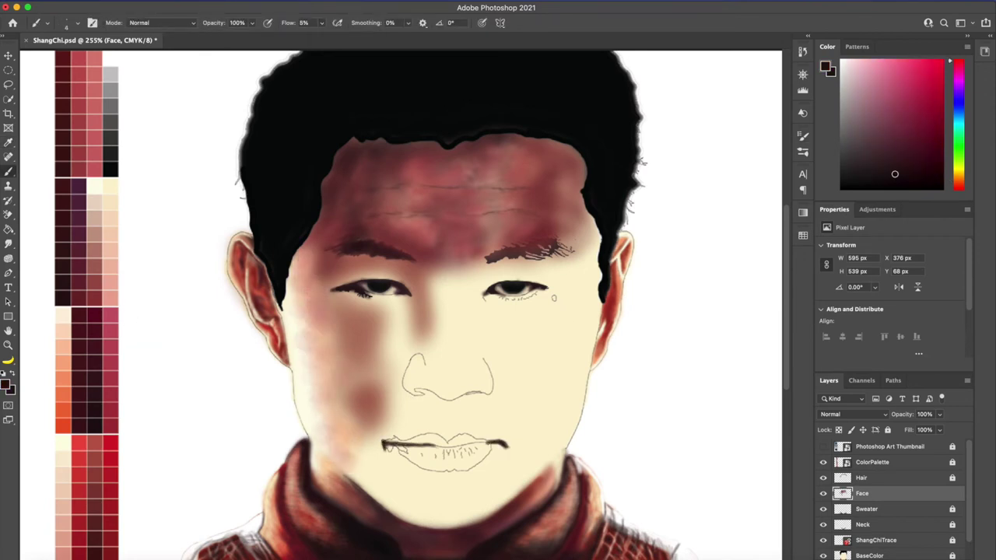
alt+click(78, 233)
Step: Paint the lips pink and darken the upper-lip line
drag(395, 462, 451, 445)
key(bracketleft)
drag(383, 444, 498, 445)
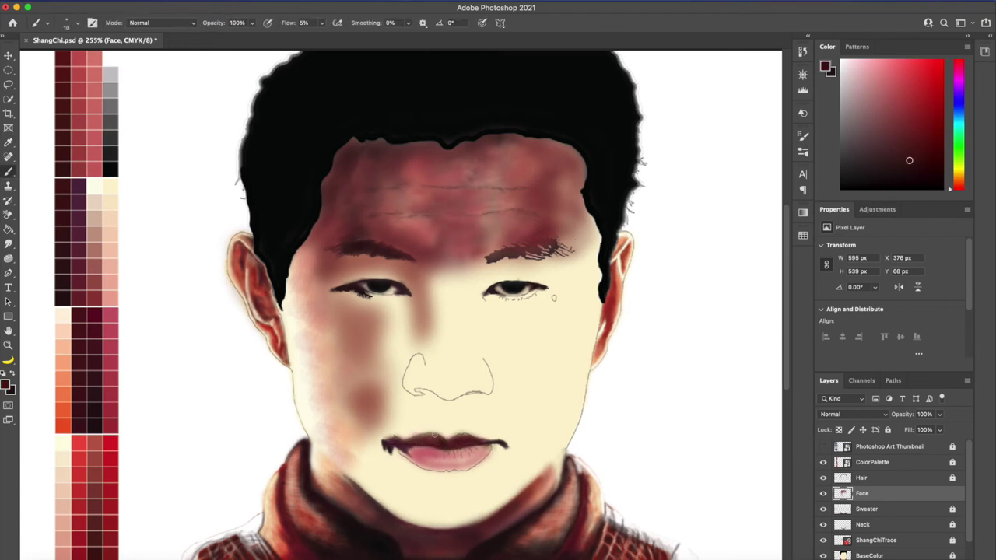
alt+click(110, 404)
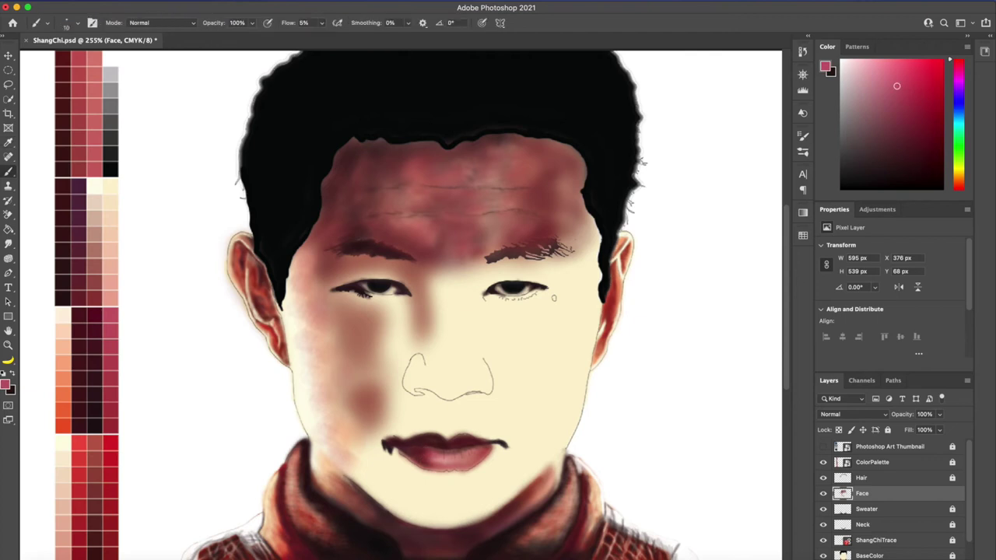
alt+click(63, 331)
Step: Raise flow to 10%, toggle the ShangChiTrace line art off and on, and pick dark maroon
drag(321, 23, 325, 35)
click(824, 540)
click(823, 540)
alt+click(471, 438)
key(])
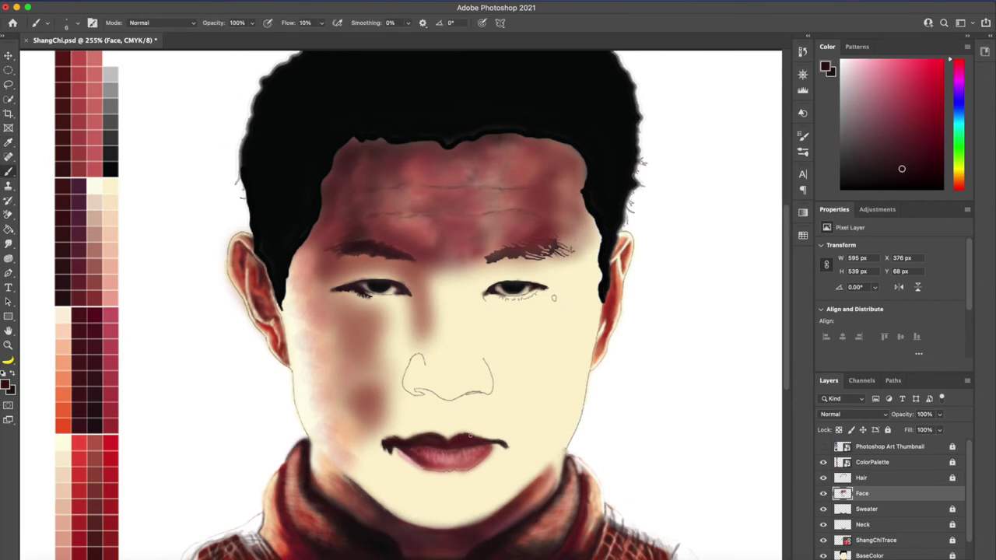
Step: Set flow to 3%, save the painting, and shade along the left side of the nose
drag(321, 23, 311, 35)
key(F5)
key(F5)
key(ctrl+s)
mouse_move(393, 436)
mouse_down()
mouse_move(389, 362)
mouse_move(428, 343)
mouse_move(426, 272)
mouse_up()
Step: Shade along the left cheek with the soft brush, enlarging it for broader strokes
drag(122, 373, 138, 367)
drag(343, 292, 334, 374)
drag(389, 311, 374, 317)
key(])
mouse_move(327, 342)
mouse_down()
mouse_move(366, 482)
mouse_move(330, 303)
mouse_up()
key([)
Step: Shade the nose bridge and side of the nose, and draw a dark lash line under the left eye
alt+click(343, 269)
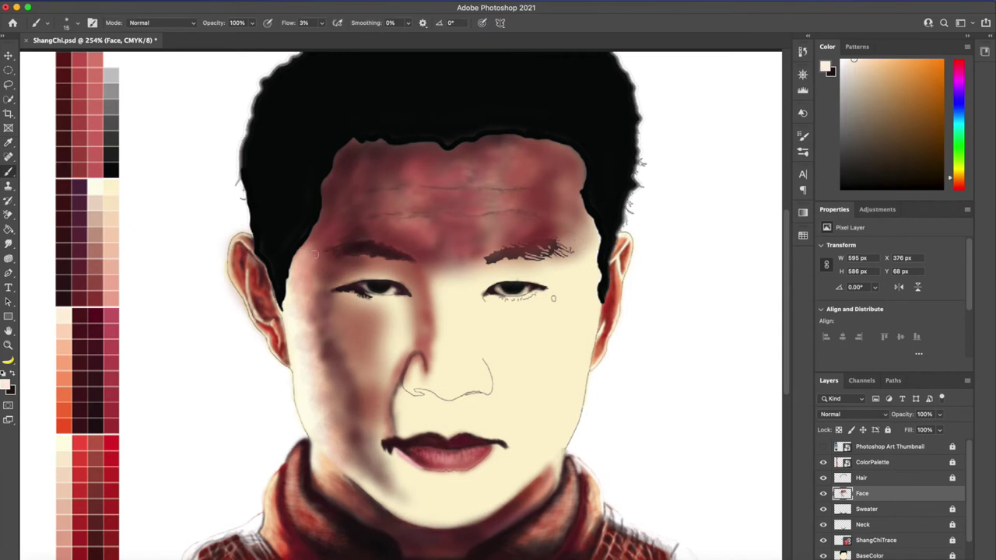
alt+click(322, 261)
alt+click(409, 267)
key([)
mouse_move(426, 265)
mouse_down()
mouse_move(424, 308)
mouse_move(412, 311)
mouse_up()
drag(428, 339, 396, 381)
drag(340, 294, 389, 300)
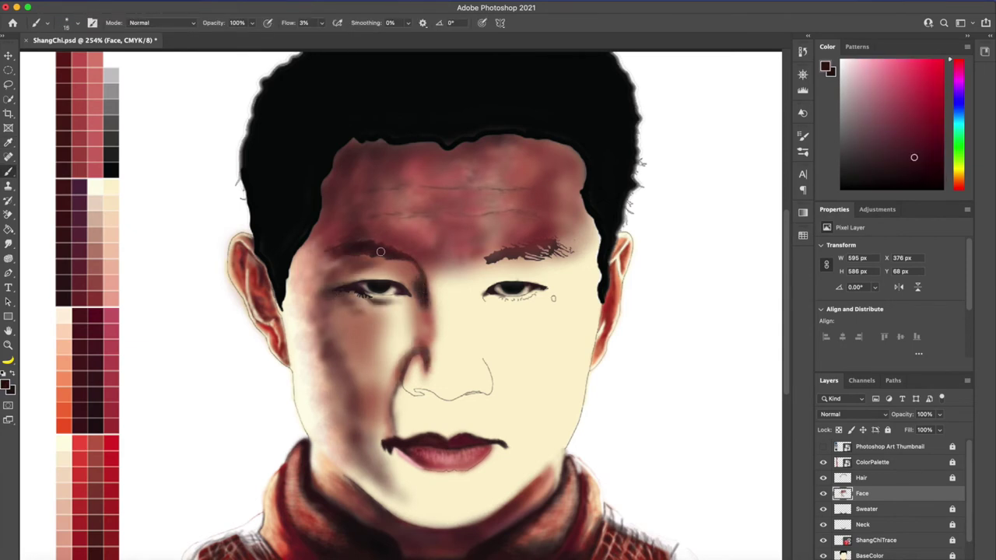
Step: Add soft reddish shading beside the nose, then darken the left cheek and jaw
alt+click(99, 428)
alt+click(360, 270)
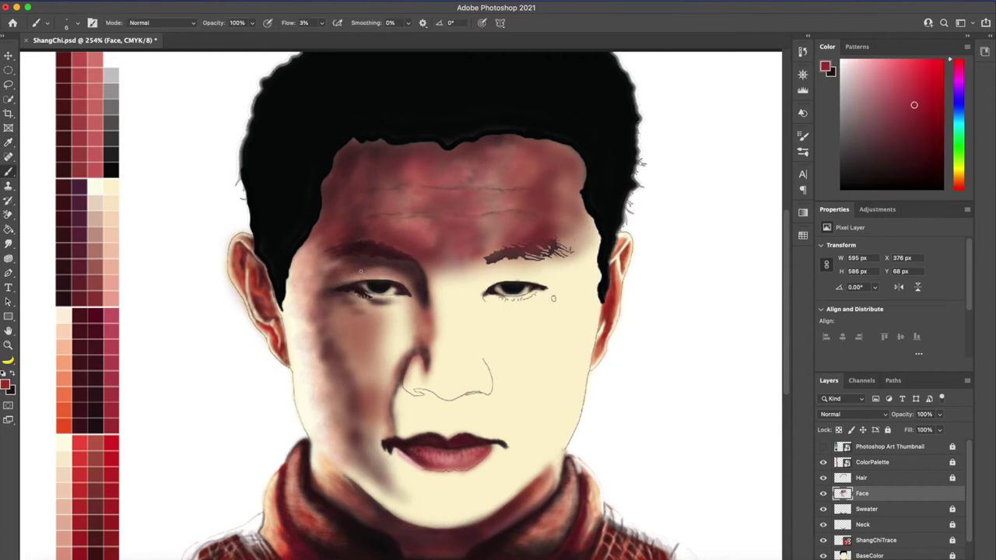
alt+click(418, 298)
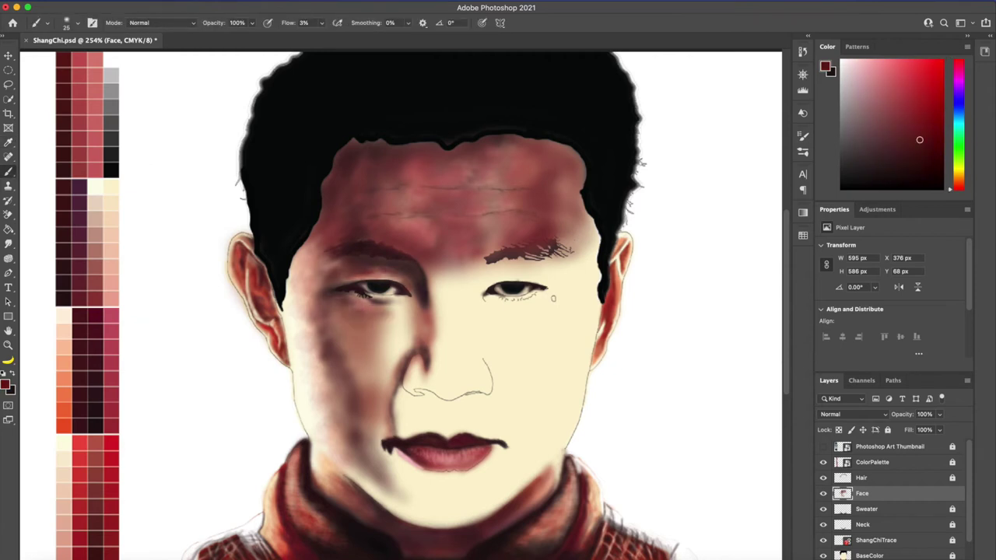
mouse_move(405, 312)
mouse_down()
mouse_move(374, 374)
mouse_move(389, 436)
mouse_up()
alt+click(389, 342)
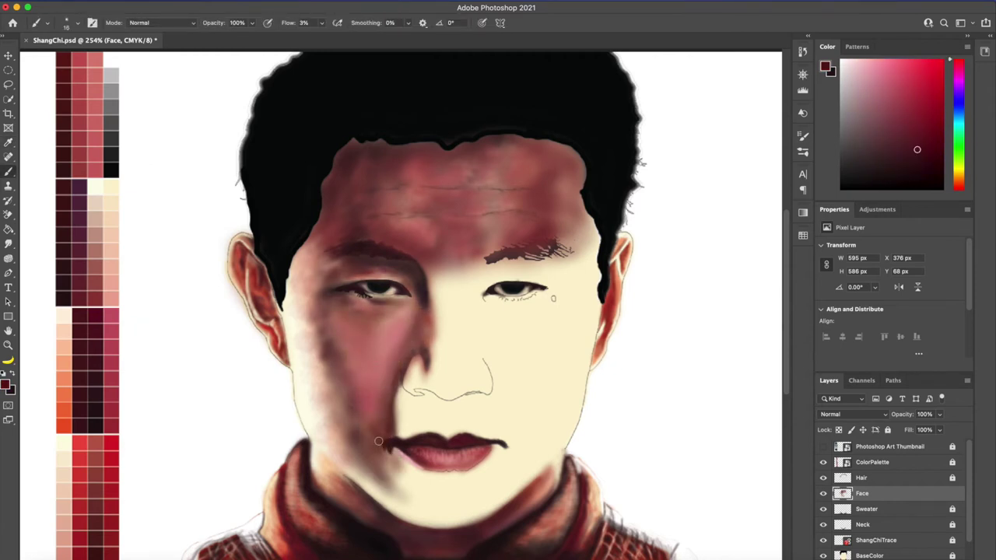
drag(389, 366, 366, 459)
drag(382, 311, 358, 365)
Step: Deepen the left cheek with dark maroon shading
alt+click(392, 338)
alt+click(375, 296)
alt+click(389, 327)
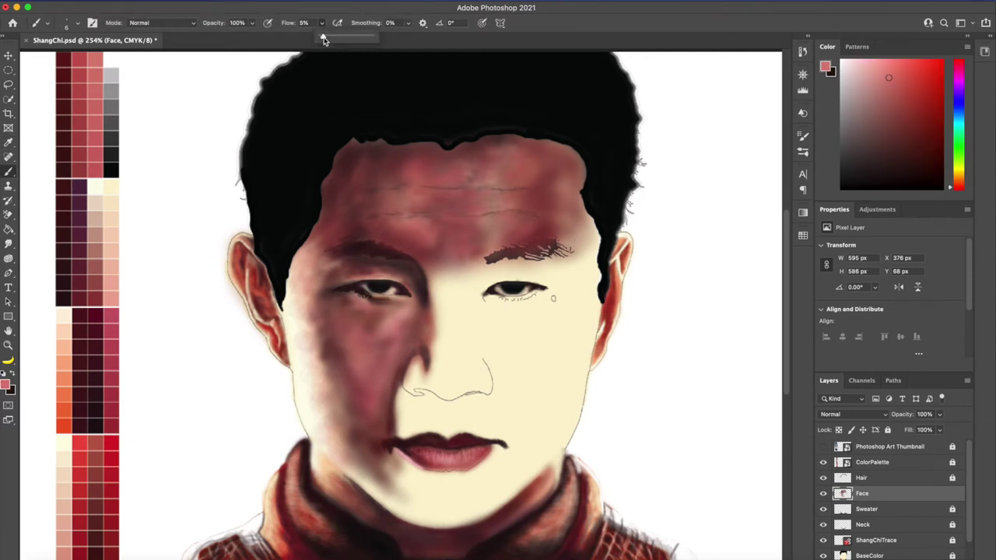
key(F5)
key(F5)
key(i)
key(b)
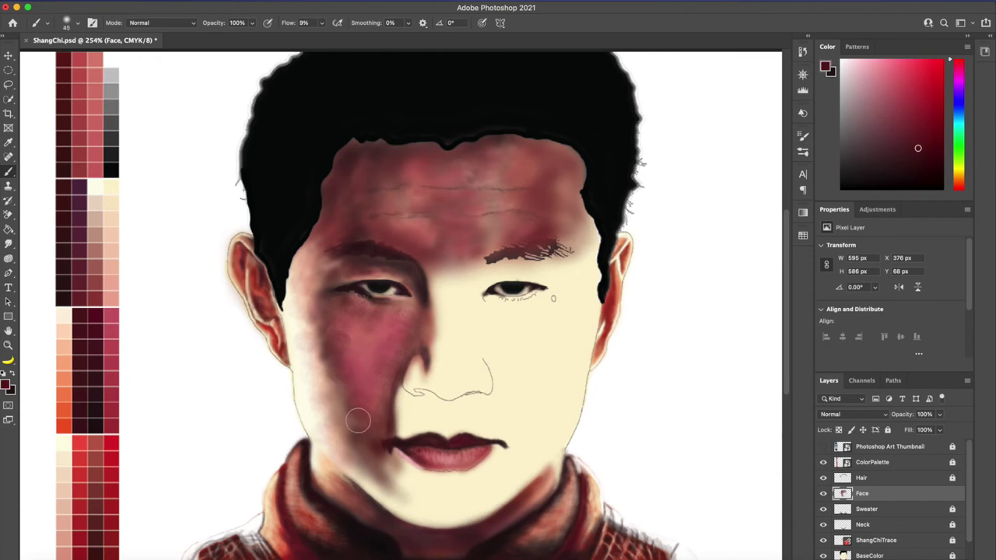
alt+click(356, 326)
drag(381, 424, 445, 302)
Step: Shade below the lower lip and along the left chin and jaw at 4% flow
alt+click(413, 447)
drag(389, 474, 440, 498)
key(shift+0)
key(shift+4)
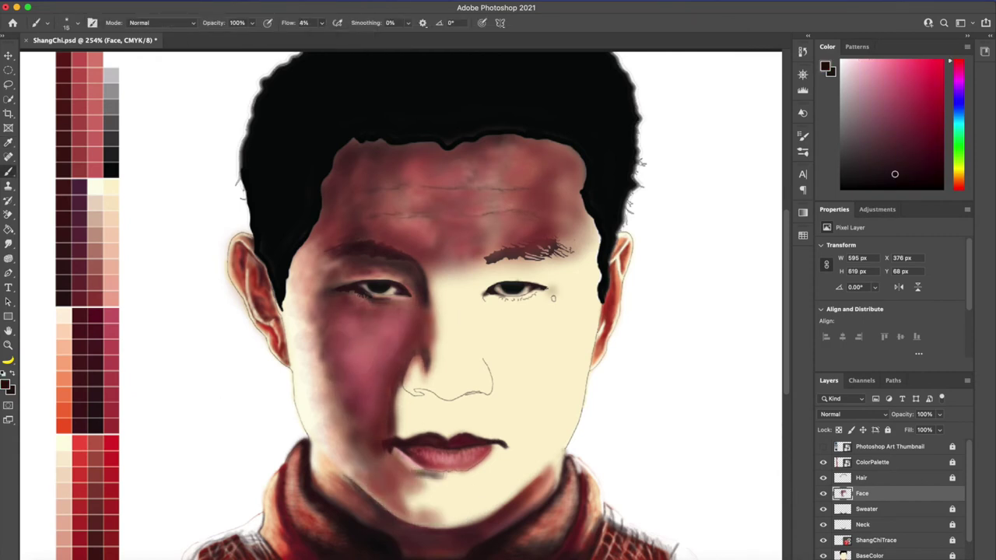
alt+click(389, 452)
drag(439, 479, 365, 502)
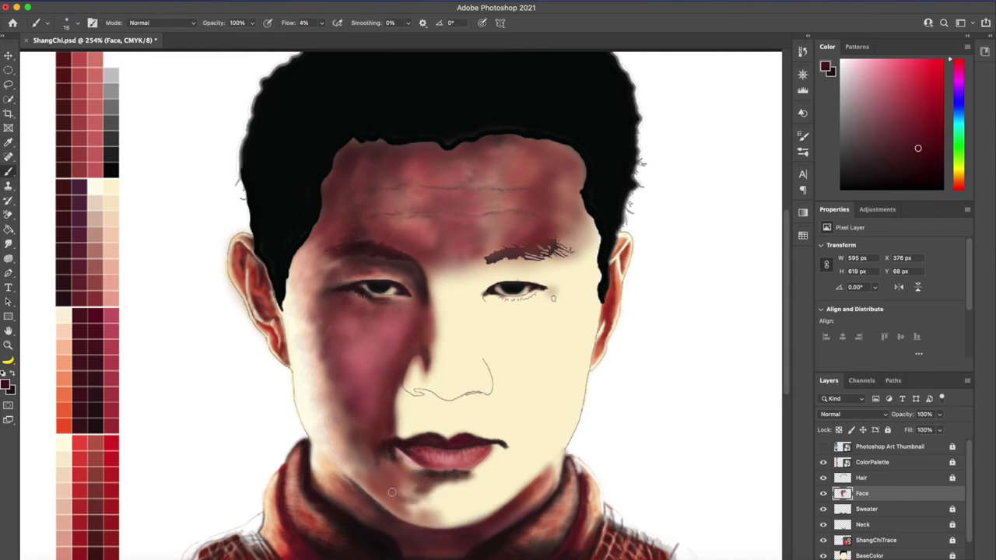
drag(405, 467, 335, 389)
Step: Paint red shading on the chin below the lips with a larger brush
key(bracketright)
key(bracketright)
key(bracketright)
alt+click(467, 447)
mouse_move(498, 461)
mouse_down()
mouse_move(418, 505)
mouse_move(466, 525)
mouse_move(513, 451)
mouse_up()
alt+click(432, 517)
key(bracketright)
alt+click(553, 298)
key(bracketleft)
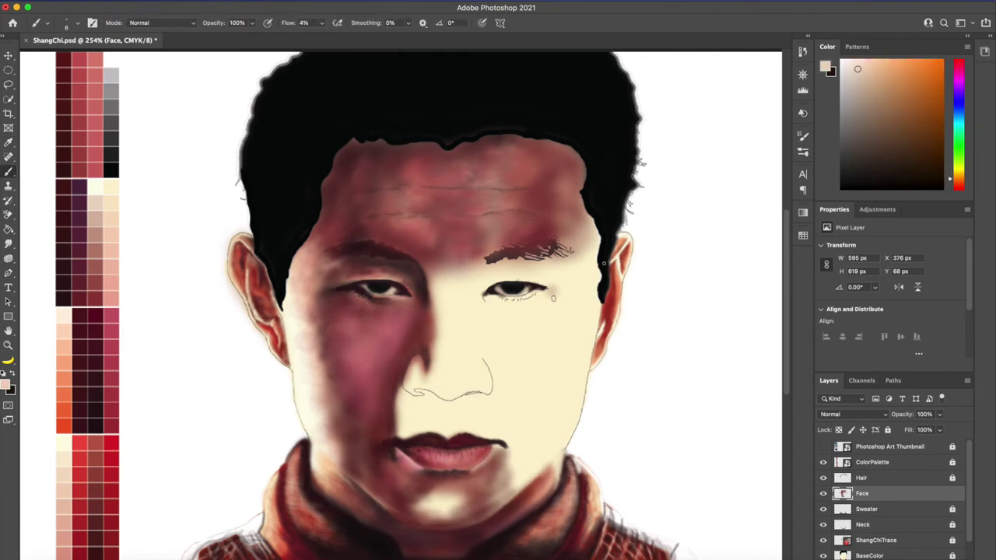
key(bracketright)
key(bracketright)
key(bracketright)
Step: Sample lip red, dark brown, cream and dark red tones around the chin with a smaller brush
alt+click(489, 459)
key(bracketleft)
alt+click(382, 481)
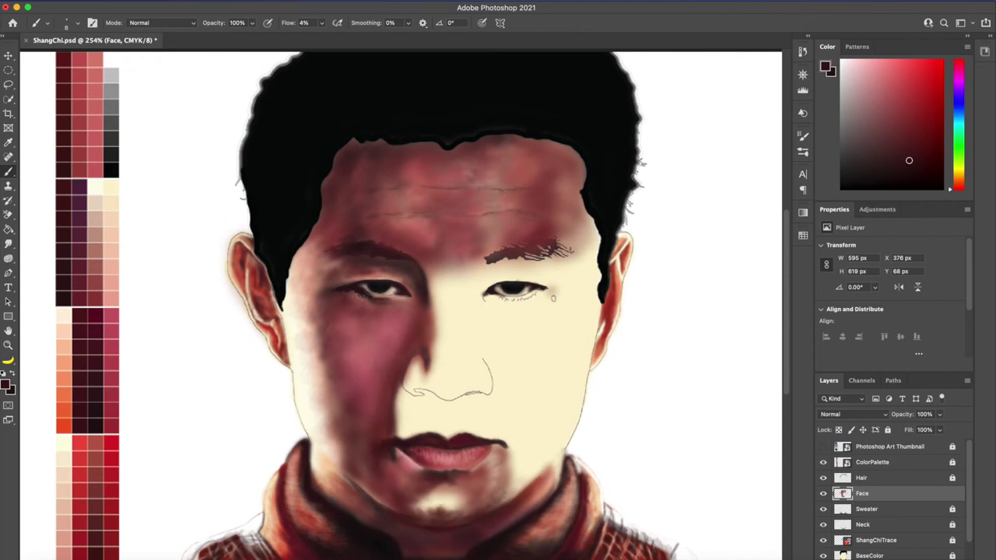
alt+click(553, 298)
key(bracketleft)
key(bracketleft)
key(bracketleft)
alt+click(412, 523)
alt+click(420, 505)
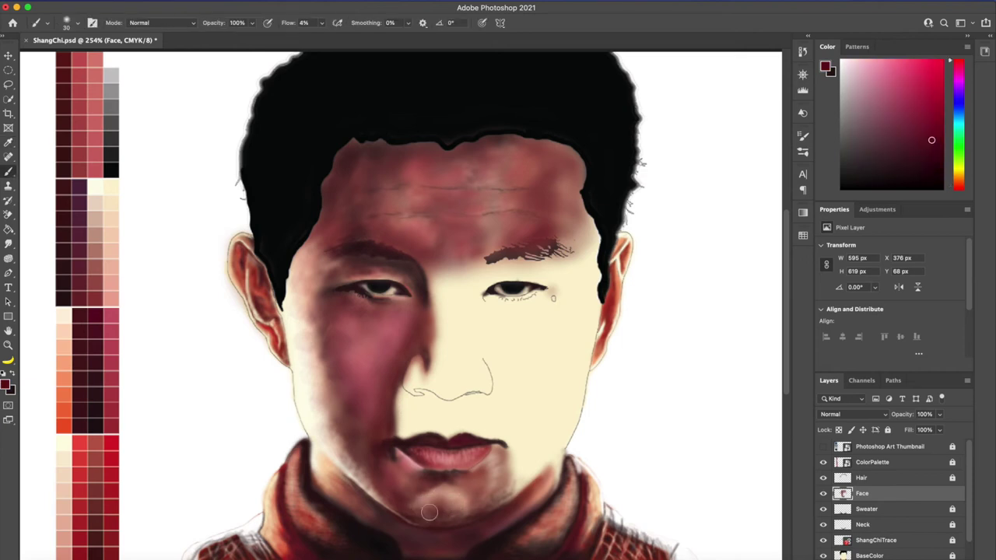
Step: Darken the shadows around the lips, nose and beside the nose bridge
key(i)
drag(498, 435, 510, 459)
alt+click(117, 420)
mouse_move(421, 389)
mouse_down()
mouse_move(472, 299)
mouse_move(473, 389)
mouse_up()
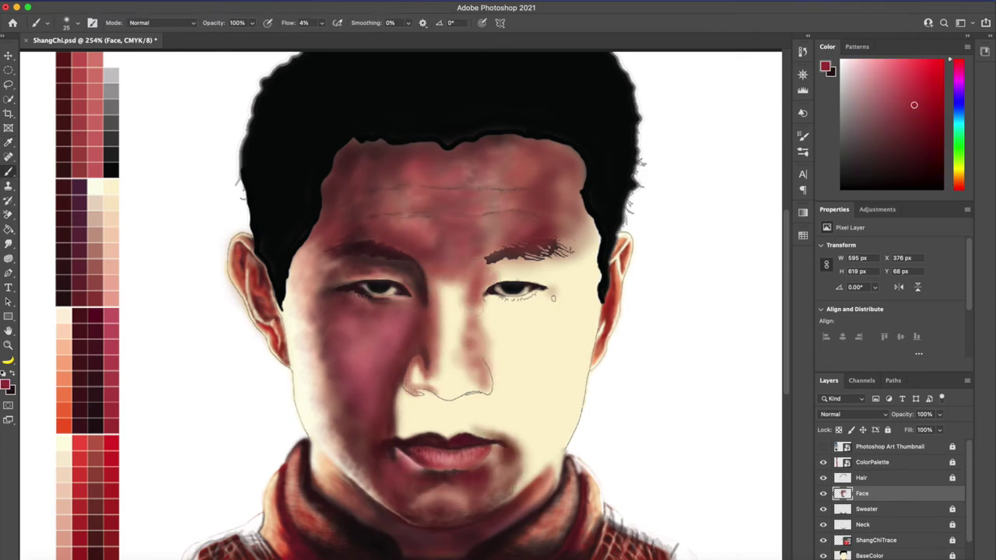
alt+click(423, 327)
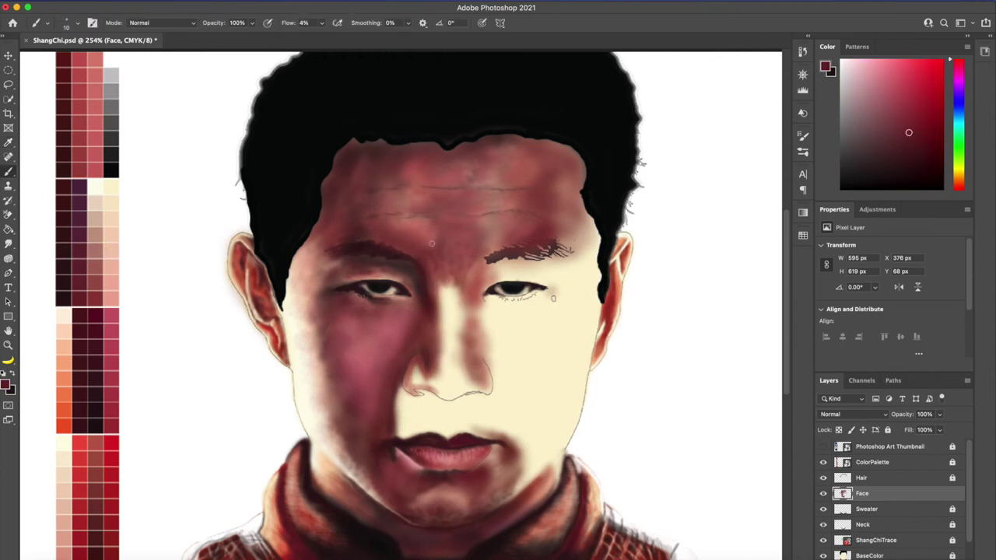
drag(465, 271, 459, 373)
Step: Paint darker red strokes along the nose bridge
alt+click(459, 374)
alt+click(97, 301)
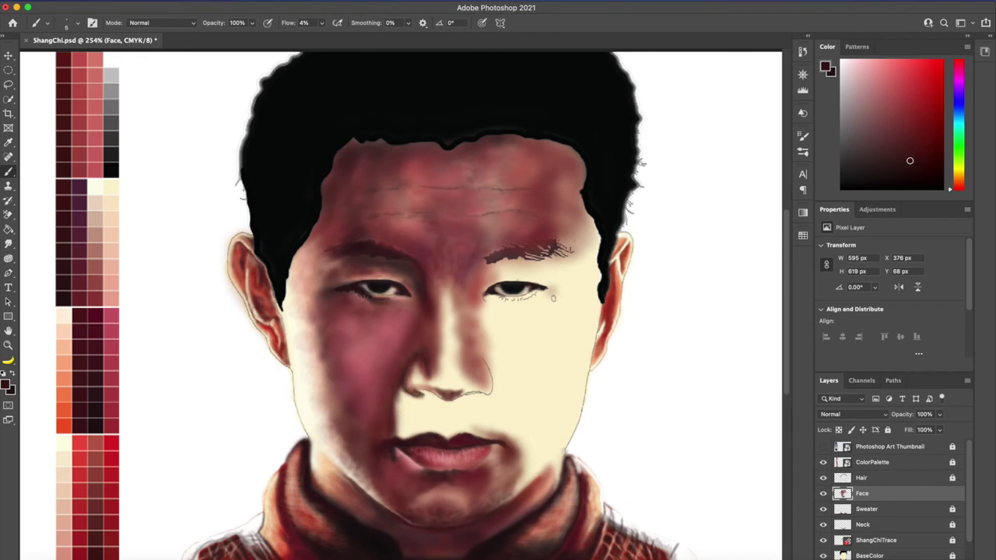
alt+click(554, 298)
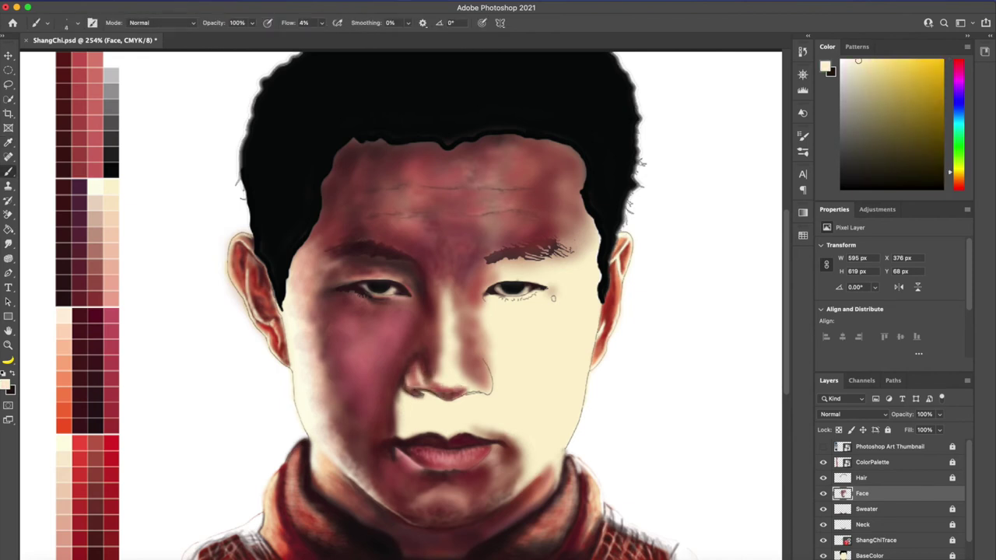
alt+click(120, 386)
drag(444, 296, 448, 378)
Step: Paint dark red shading under the nose
alt+click(450, 375)
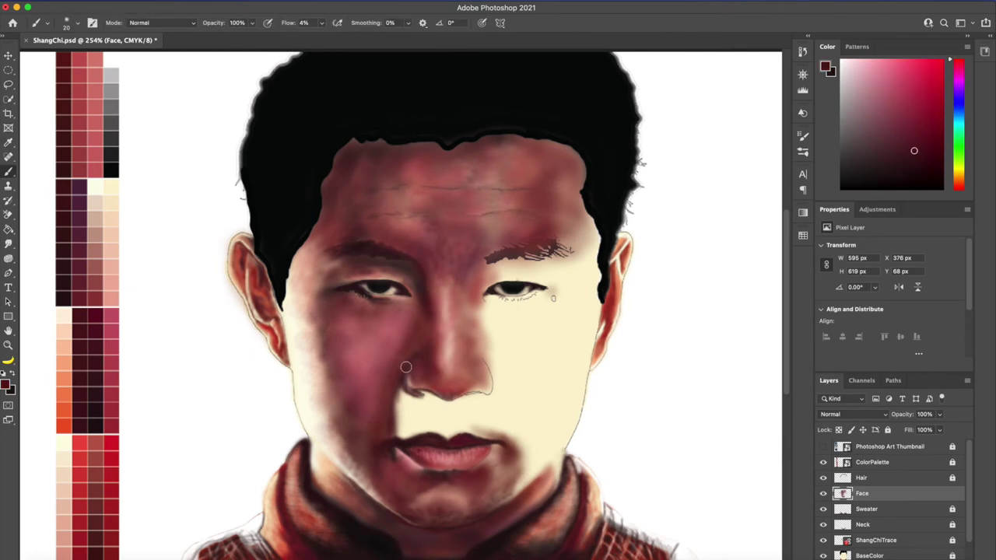
alt+click(487, 385)
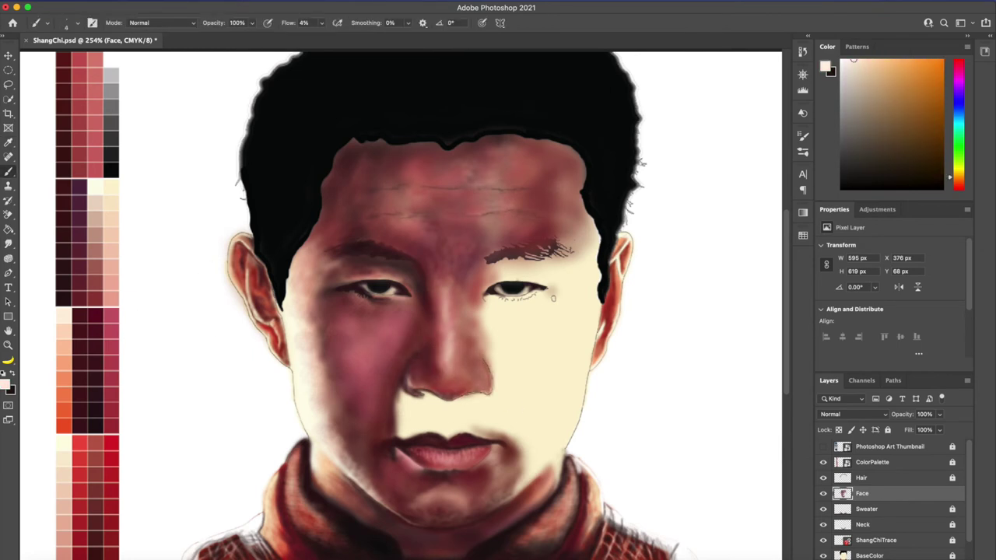
alt+click(425, 393)
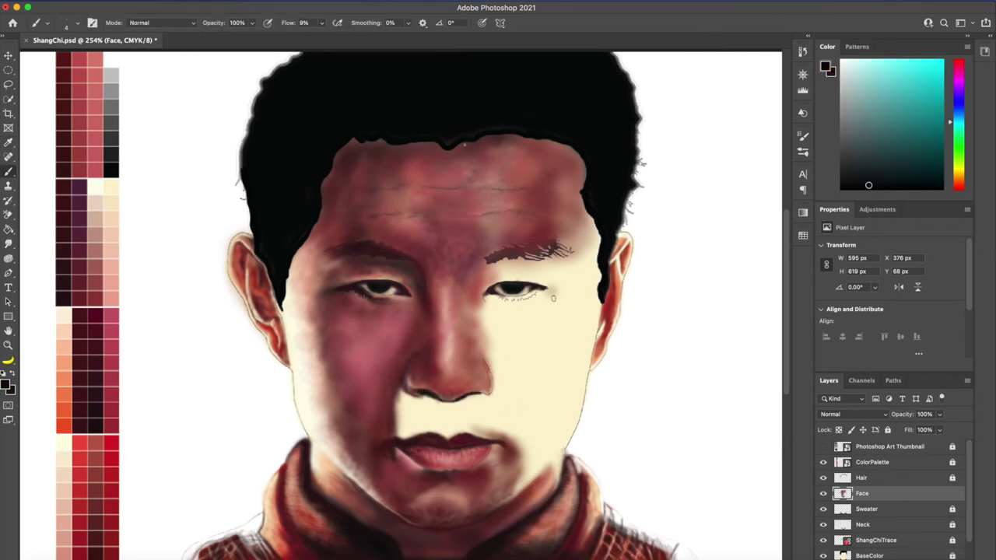
alt+click(440, 166)
drag(413, 398, 440, 424)
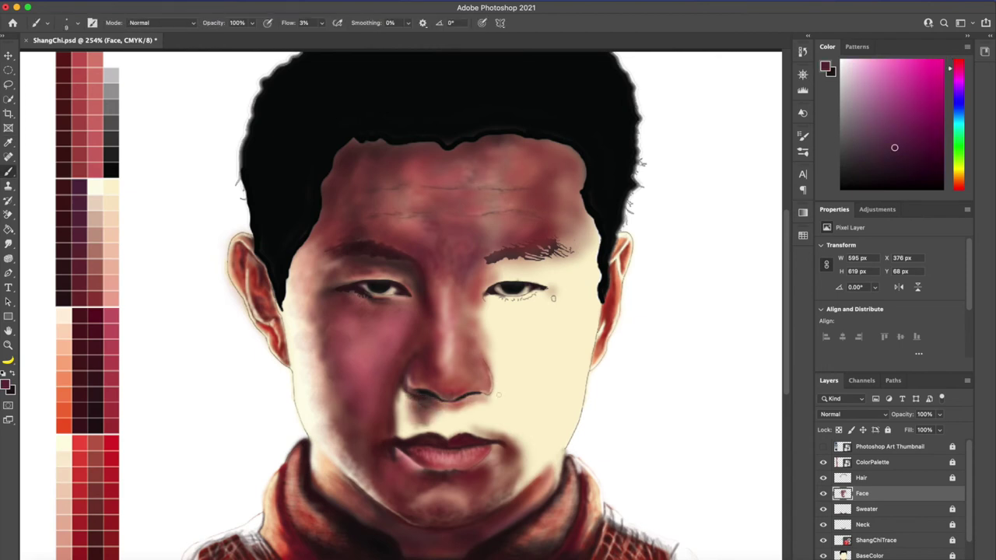
Step: Sample salmon, maroon and red tones and resize the brush to start shading the right cheek
alt+click(470, 366)
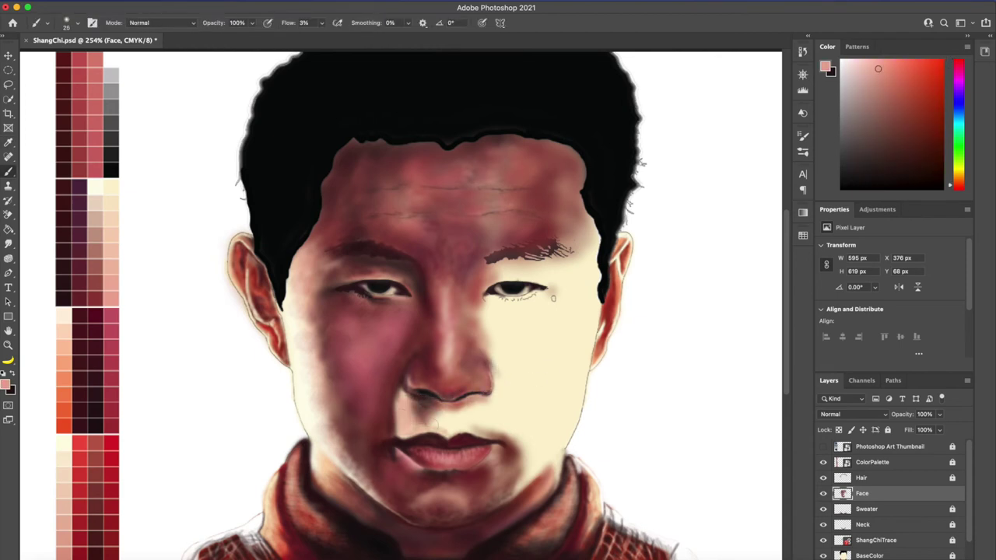
key(bracketleft)
alt+click(479, 416)
key(bracketright)
alt+click(439, 430)
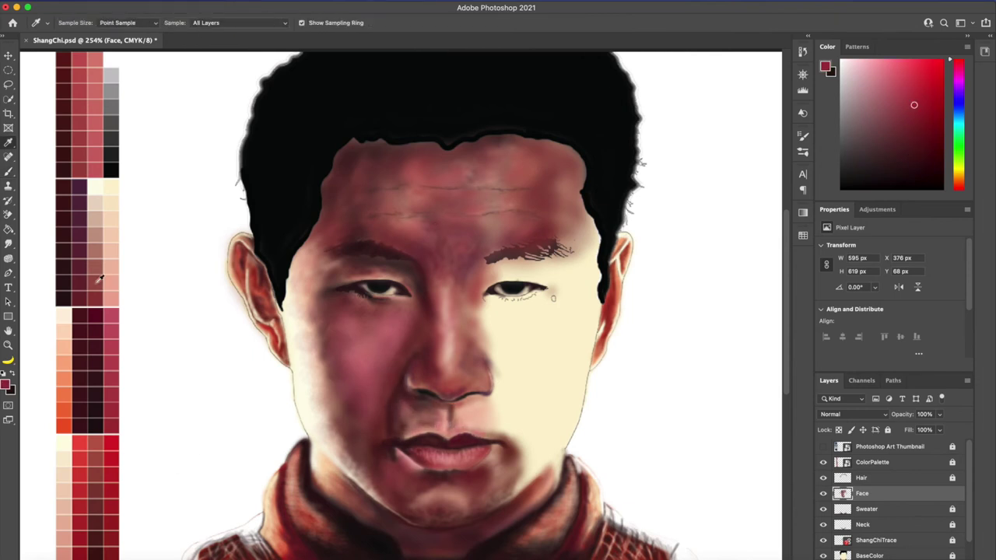
alt+click(109, 420)
key(bracketright)
key(bracketright)
key(bracketright)
key(bracketright)
alt+click(396, 431)
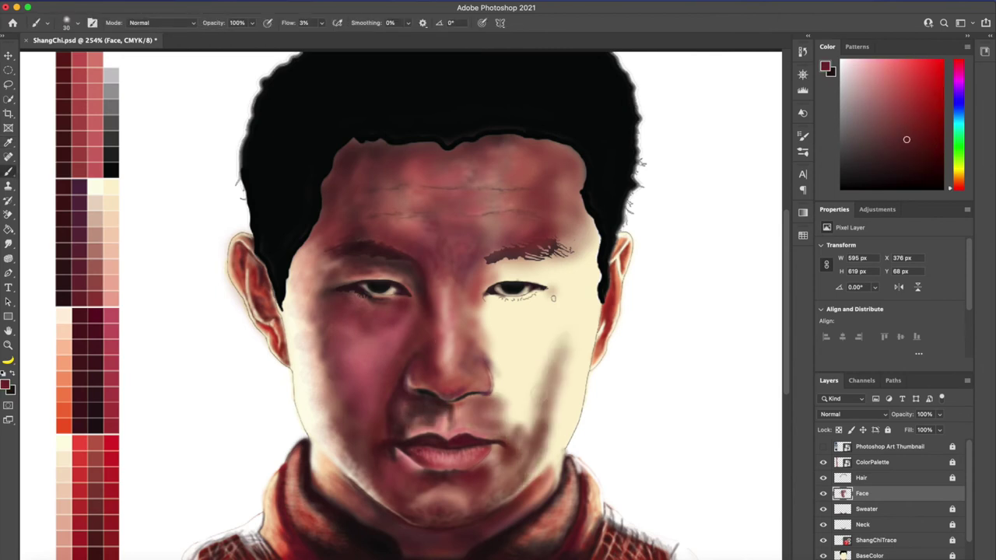
Step: Sample dark maroon and pale cream from the face with a smaller brush to work the eyebrows
key(bracketright)
key(bracketright)
key(x)
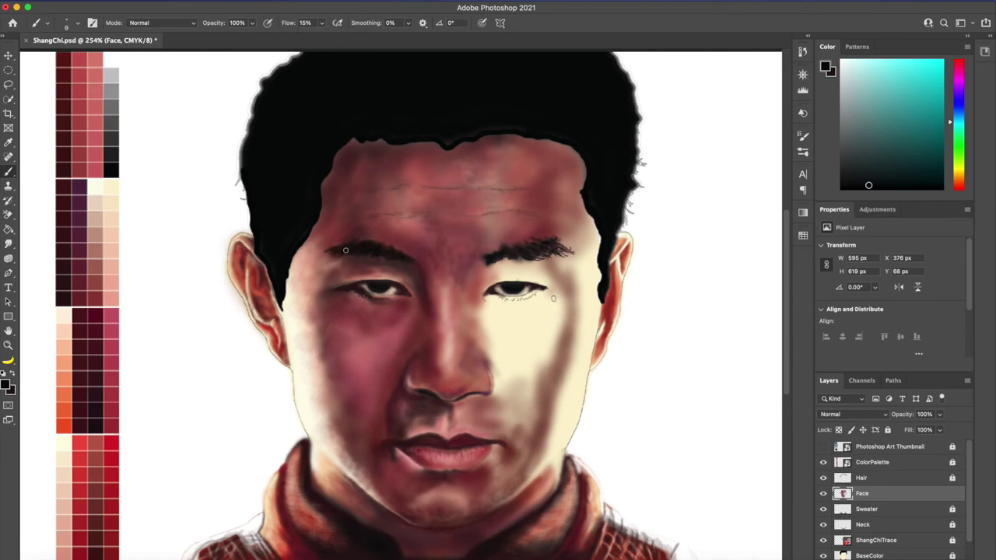
alt+click(392, 385)
key(bracketleft)
key(bracketleft)
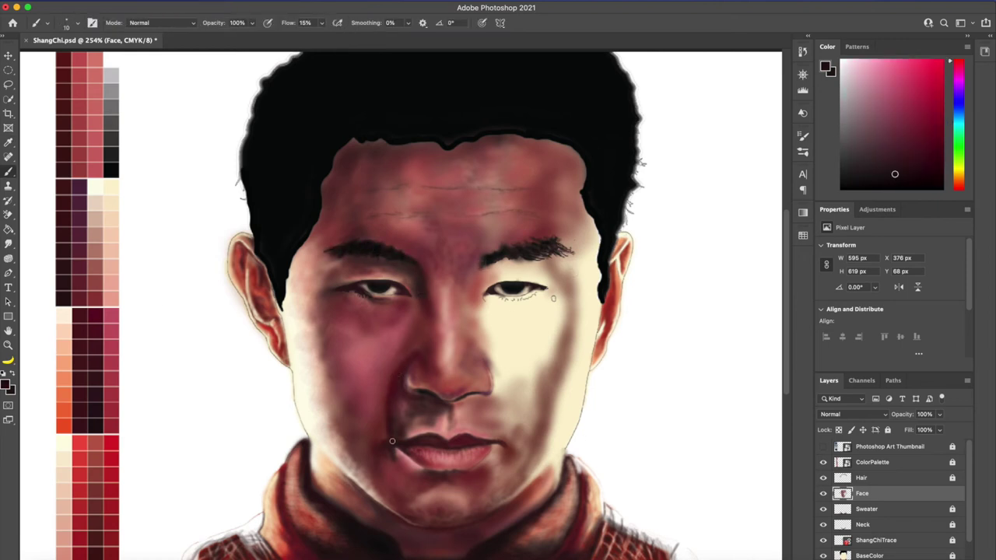
alt+click(490, 385)
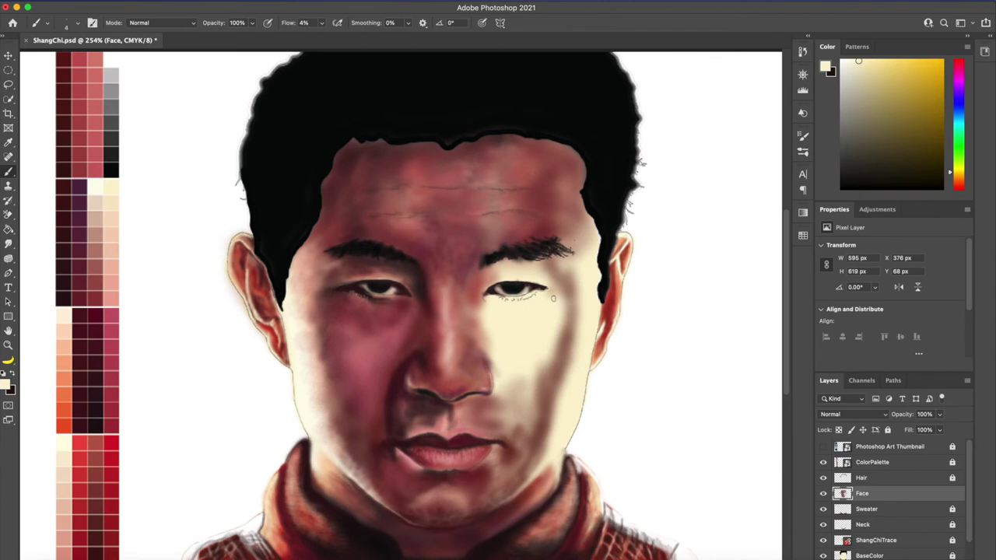
alt+click(486, 376)
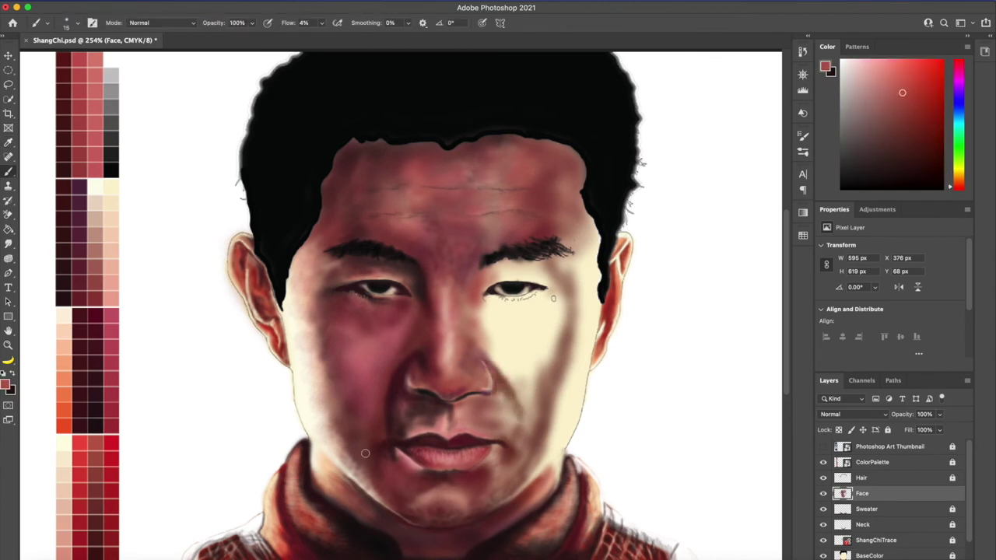
Step: Blend lighter red and pink tones into the right cheek using 30 and 10 px brushes
key(bracketright)
key(bracketright)
alt+click(484, 414)
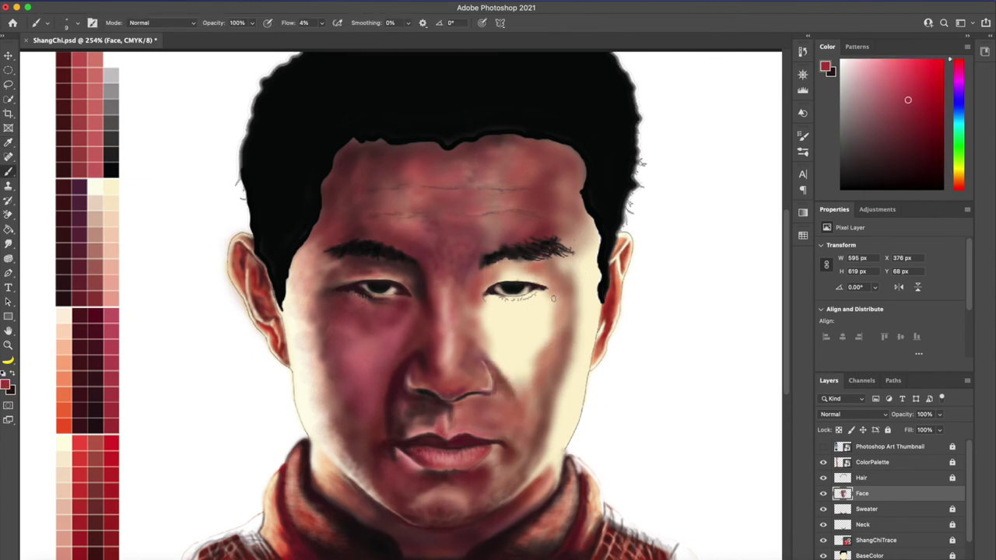
key(bracketleft)
alt+click(455, 426)
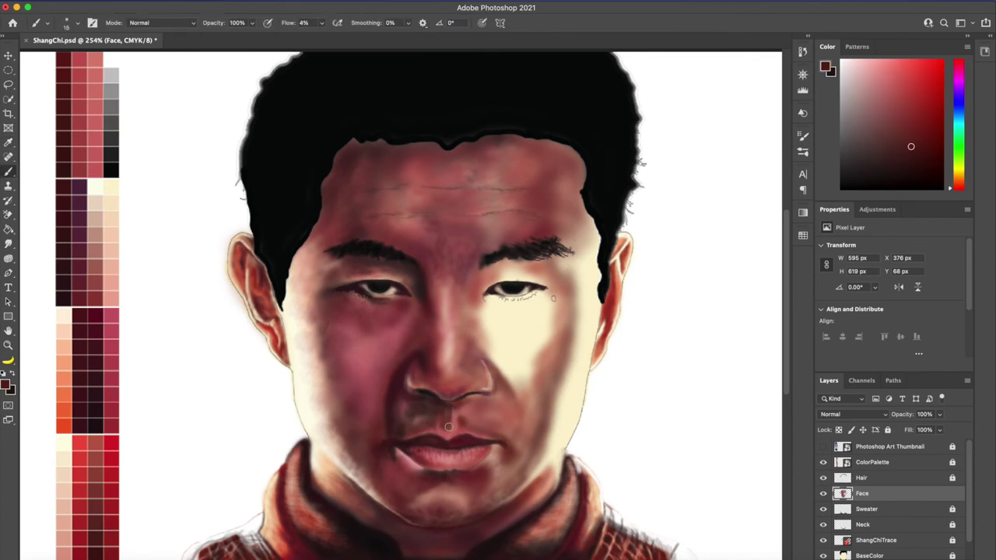
alt+click(502, 380)
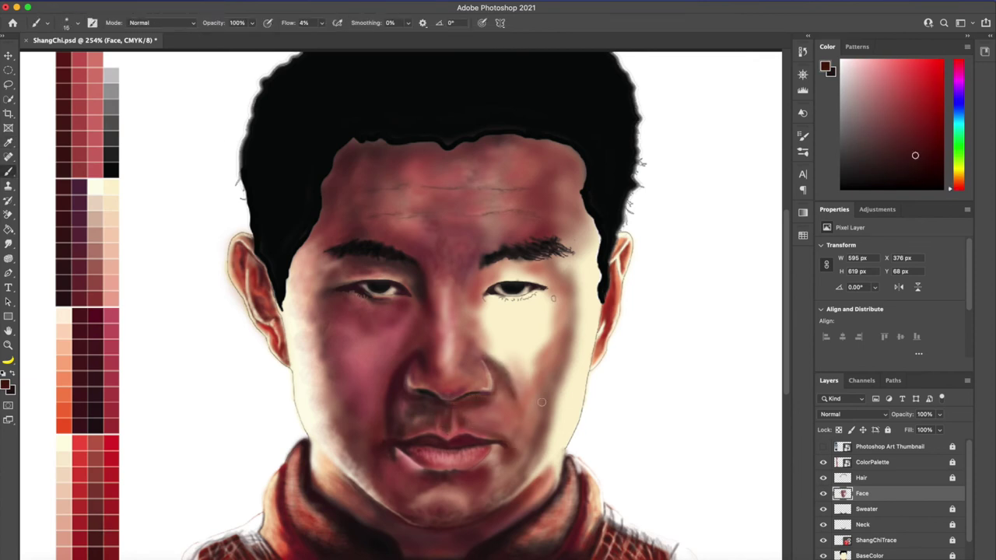
Step: Continue shading the right side of the face with orange-red, cream and dark red
alt+click(554, 298)
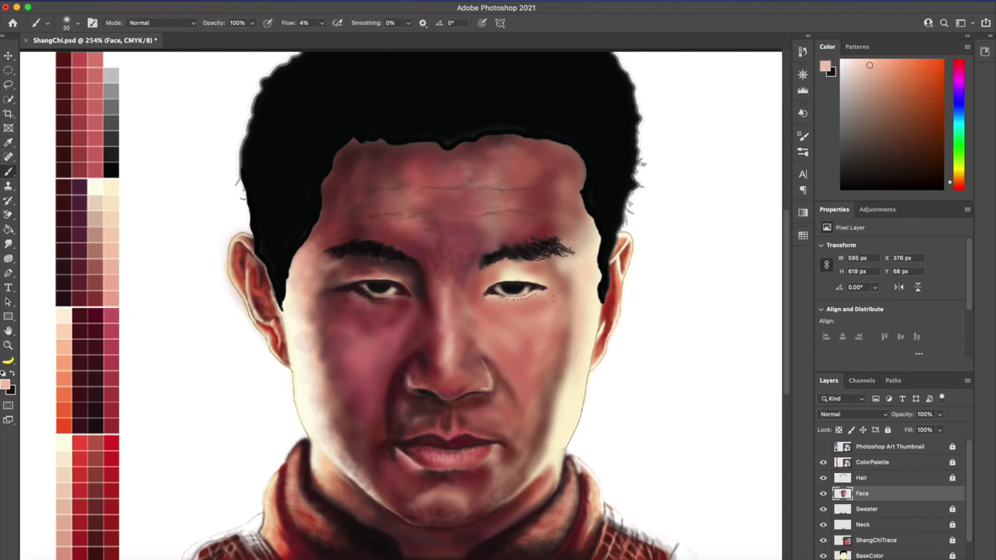
alt+click(554, 298)
alt+click(577, 319)
key(bracketright)
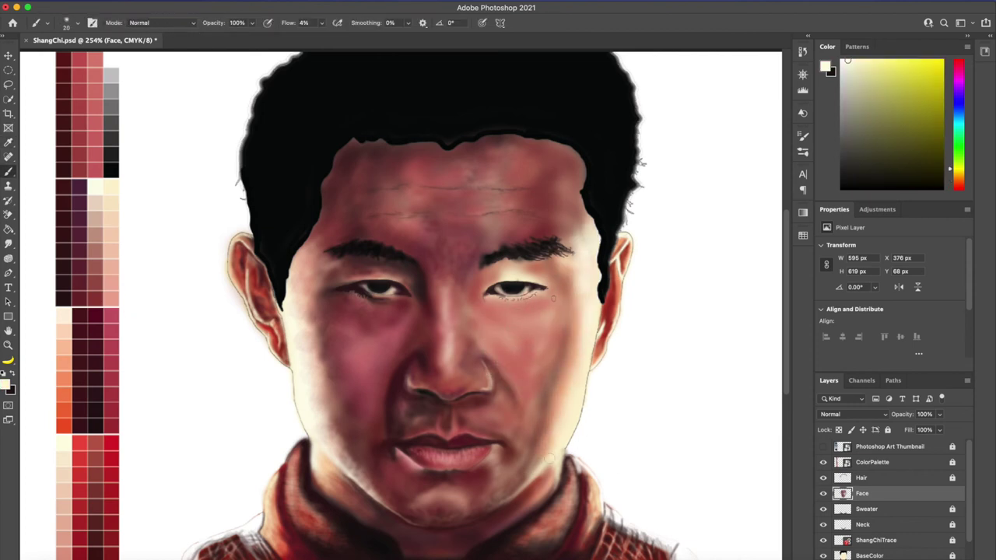
alt+click(557, 342)
key(bracketleft)
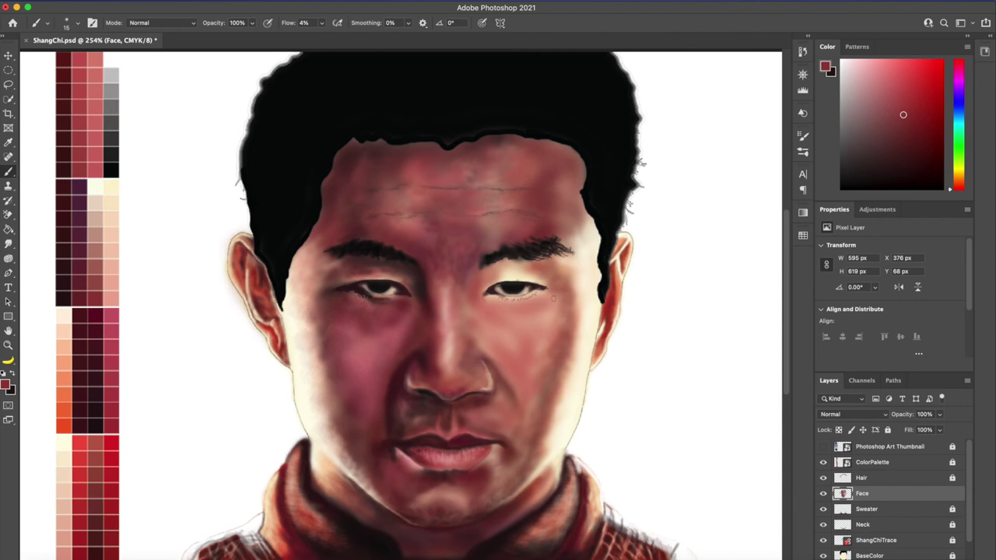
Step: Dot a small dark-brown mole below the right eye with a 3 px brush
alt+click(553, 298)
key(bracketleft)
key(bracketleft)
key(bracketleft)
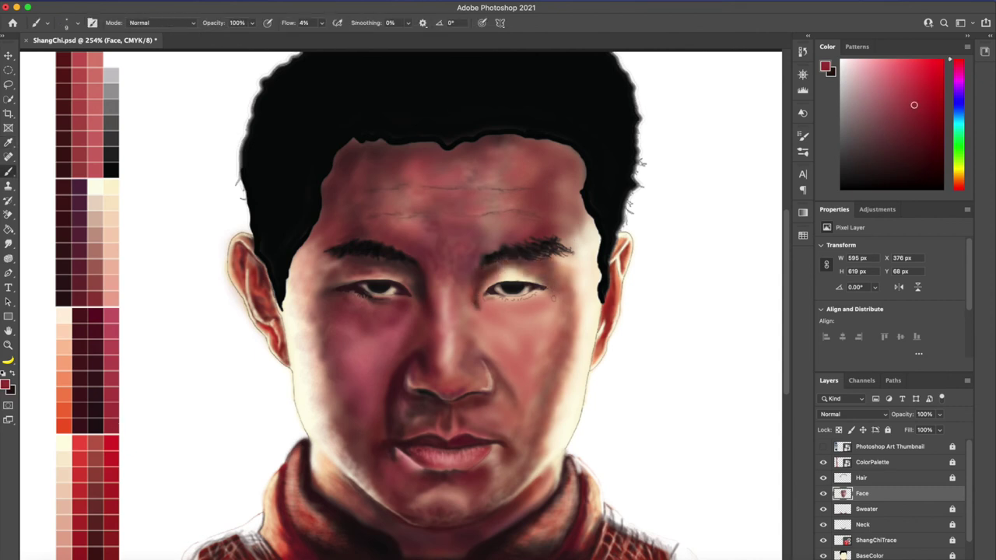
alt+click(553, 297)
key(bracketleft)
key(bracketleft)
key(bracketleft)
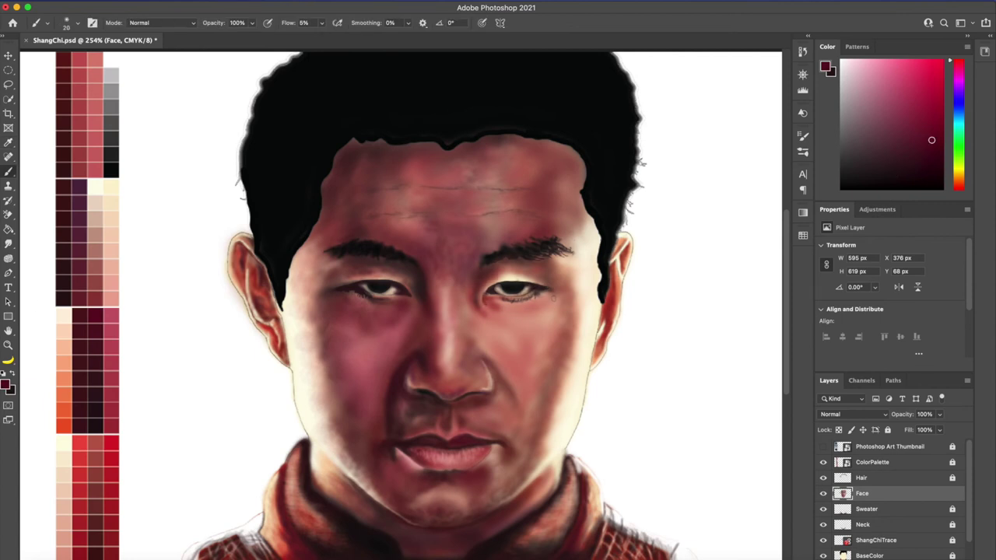
alt+click(554, 297)
key(bracketleft)
key(bracketleft)
key(bracketleft)
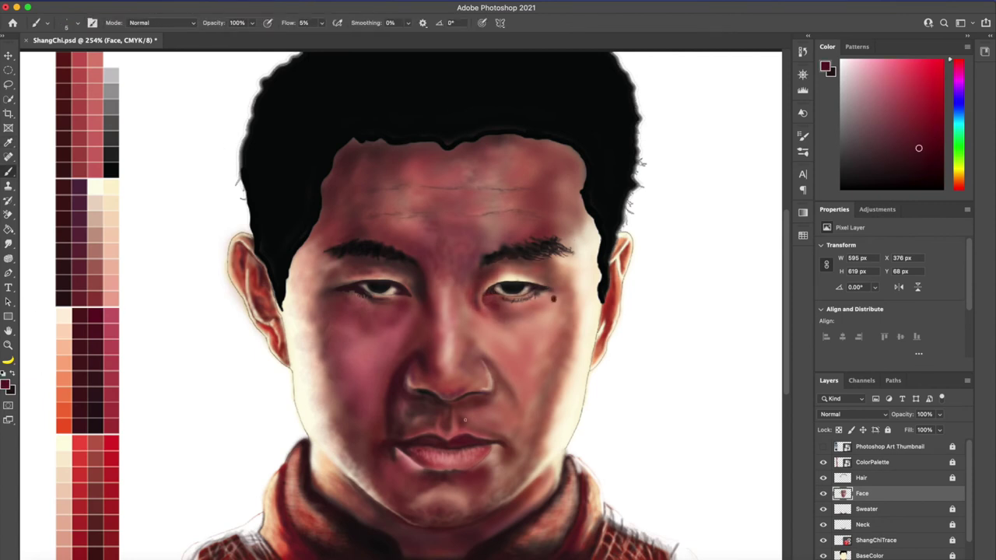
alt+click(510, 325)
Step: Lower the brush flow to 4% and pick a darker red from the palette
key(shift+0)
key(shift+4)
alt+click(498, 327)
key(i)
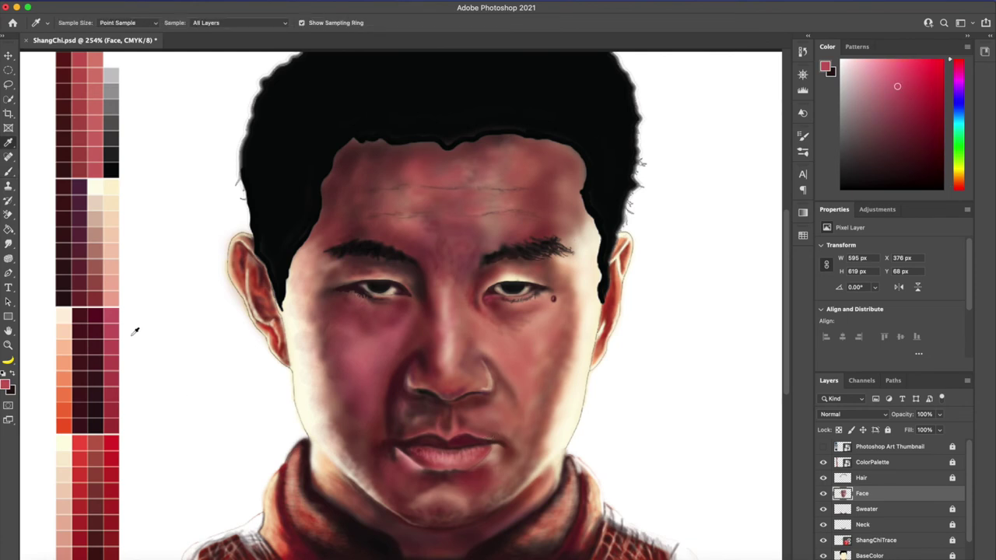
click(113, 301)
key(b)
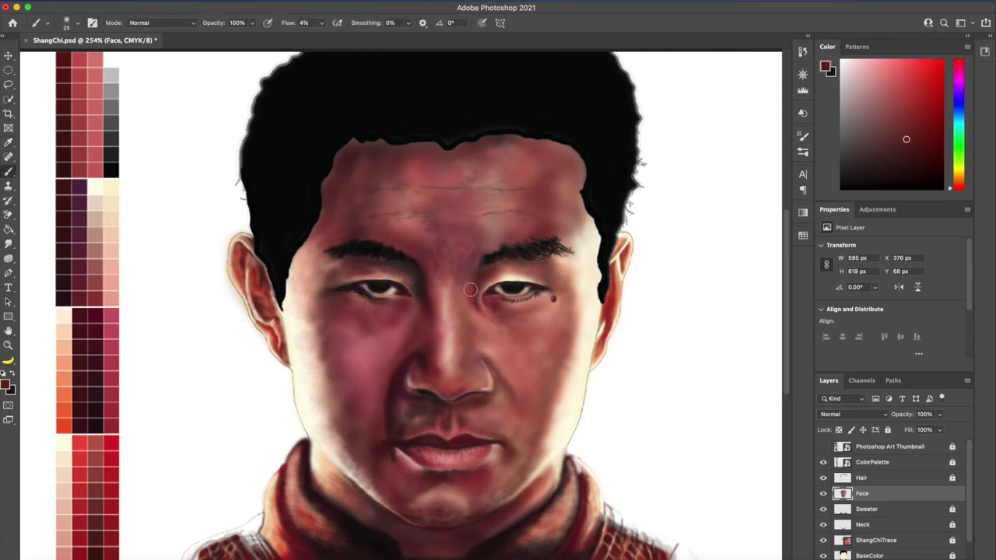
Step: Blend light cream and pinkish red across the right cheek and jaw with a 15 px brush
alt+click(572, 206)
key(bracketleft)
key(bracketleft)
key(bracketleft)
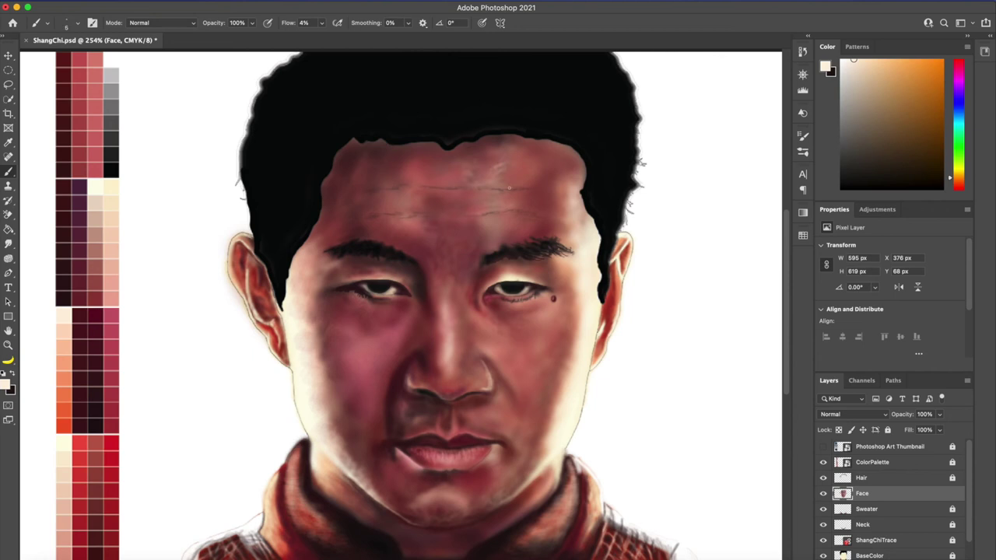
click(803, 136)
click(772, 134)
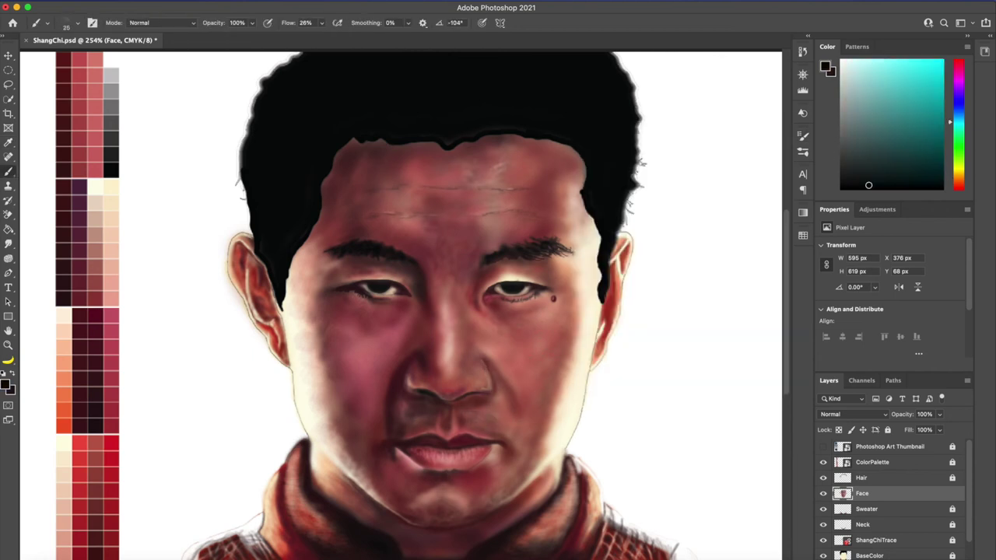
alt+click(474, 328)
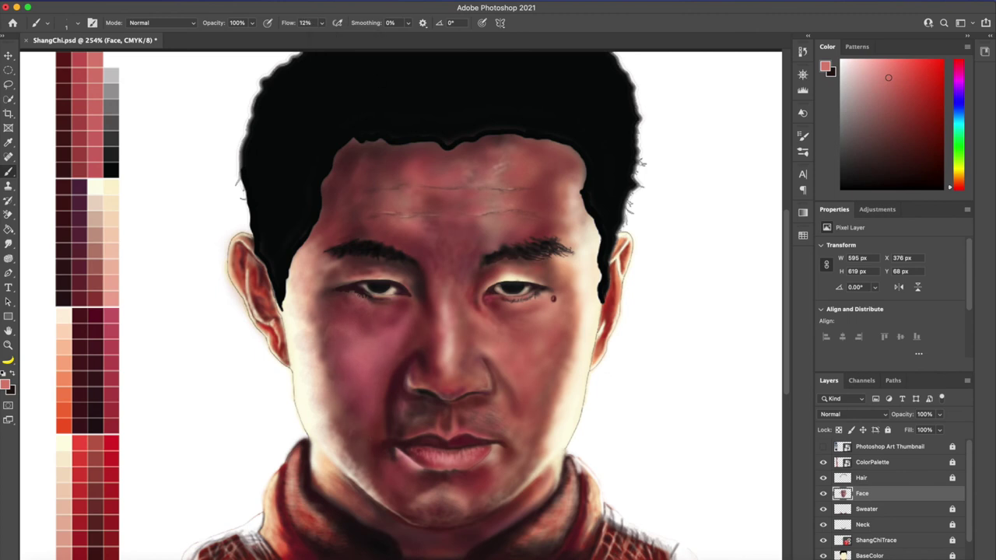
alt+click(386, 329)
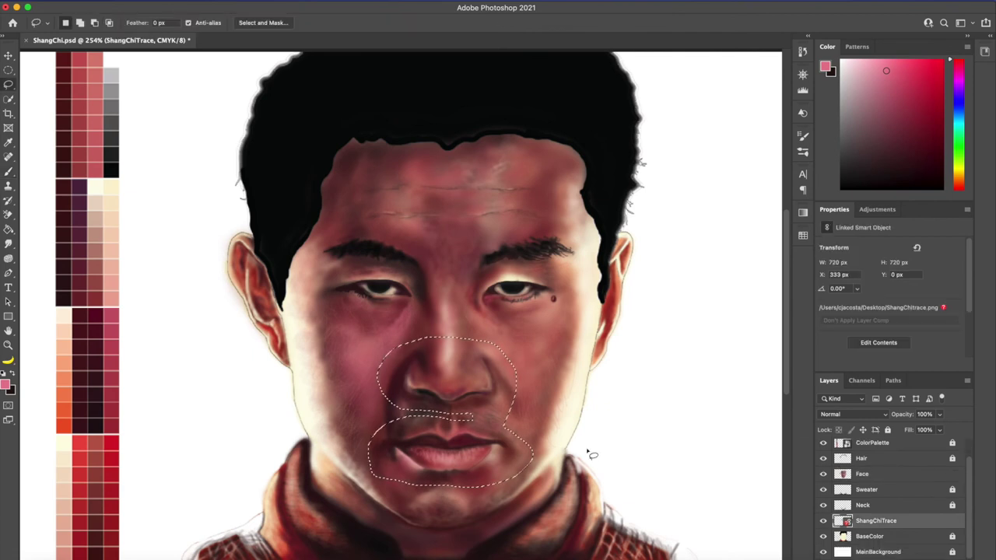
Step: Lasso around the upper hair on the Hair layer, then deselect
click(861, 458)
key(l)
drag(606, 242, 279, 289)
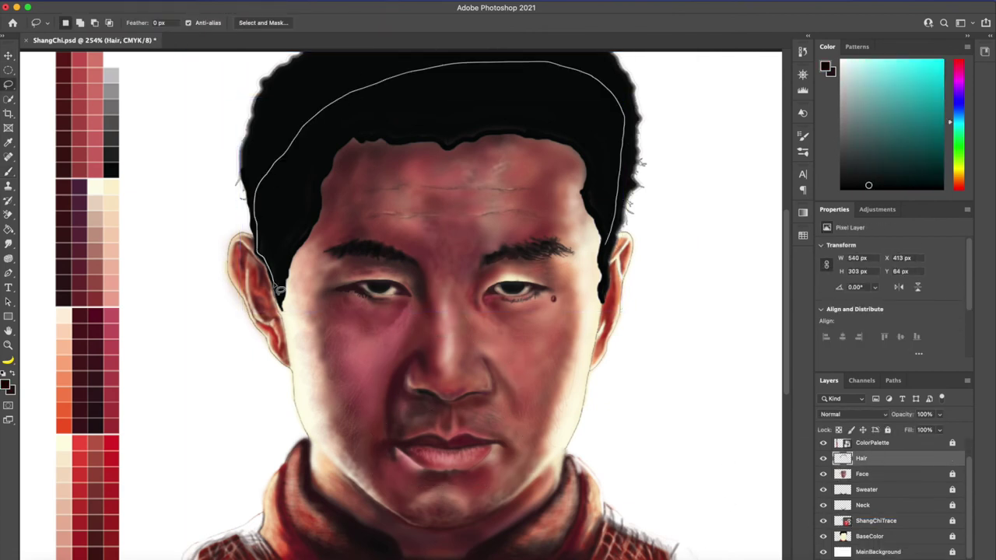
drag(395, 146, 603, 233)
key(b)
key(ctrl+d)
Step: On the Face layer, lighten the forehead and nose bridge with cream and muted red skin tones
alt+click(350, 71)
alt+click(237, 281)
alt+click(374, 271)
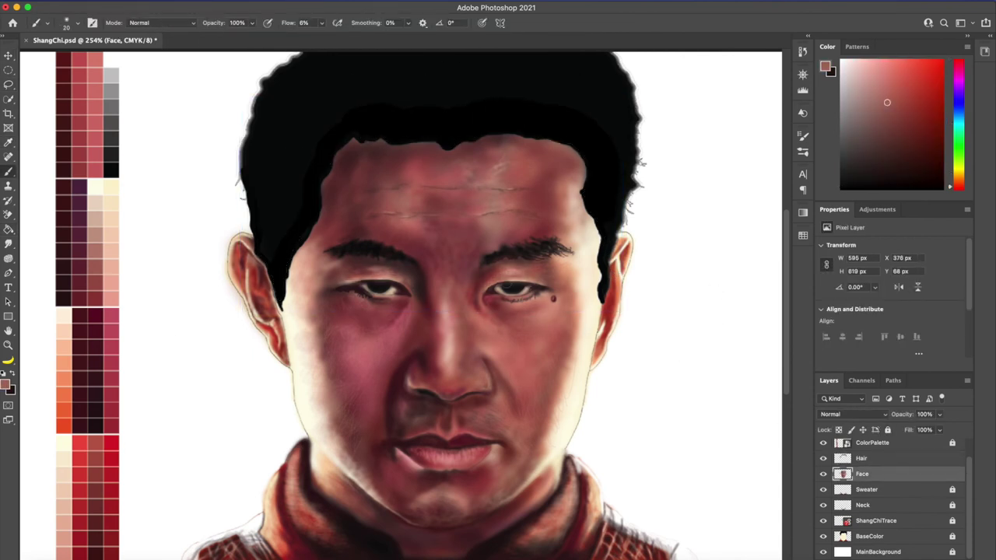
drag(390, 214, 459, 273)
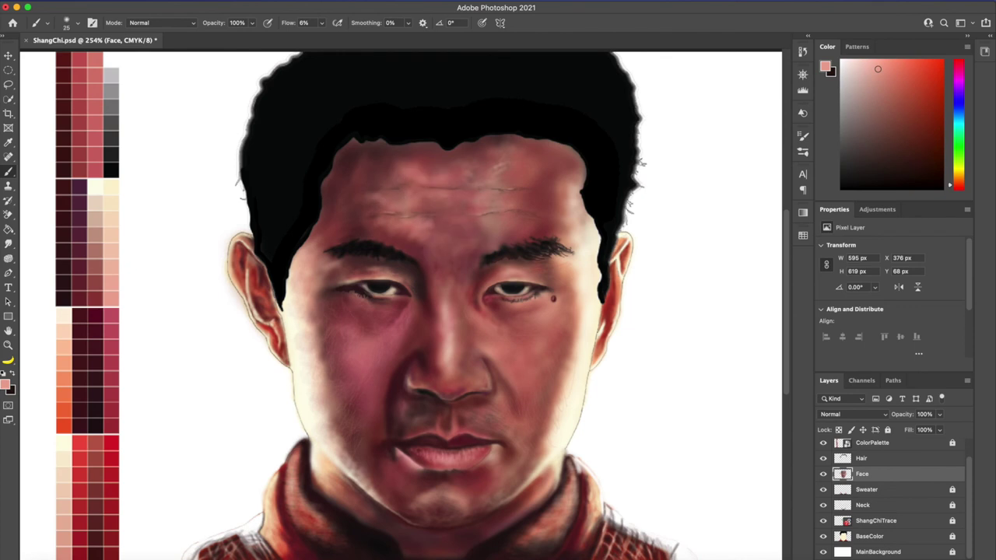
Step: Soften the skin tones around the brows and pick a cream highlight colour
alt+click(457, 342)
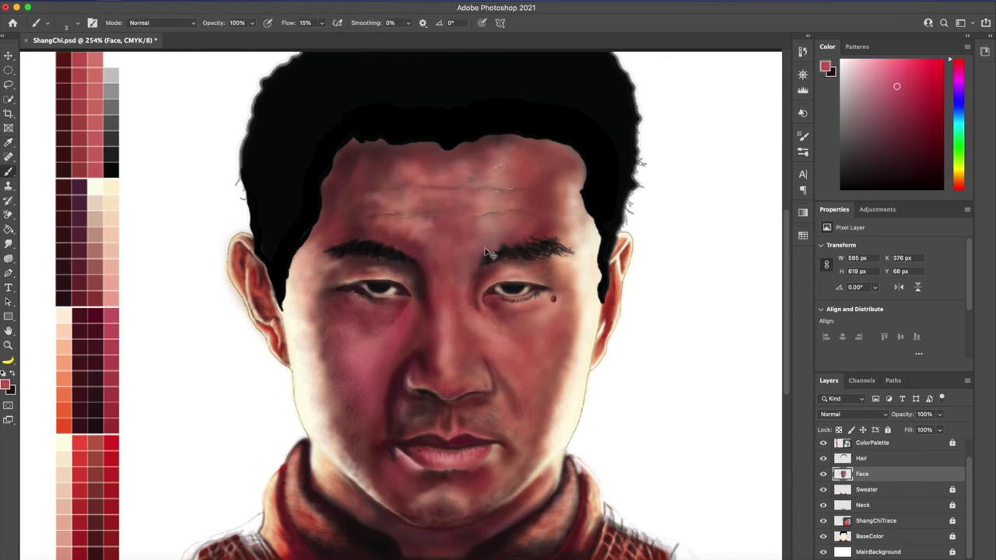
drag(288, 22, 322, 22)
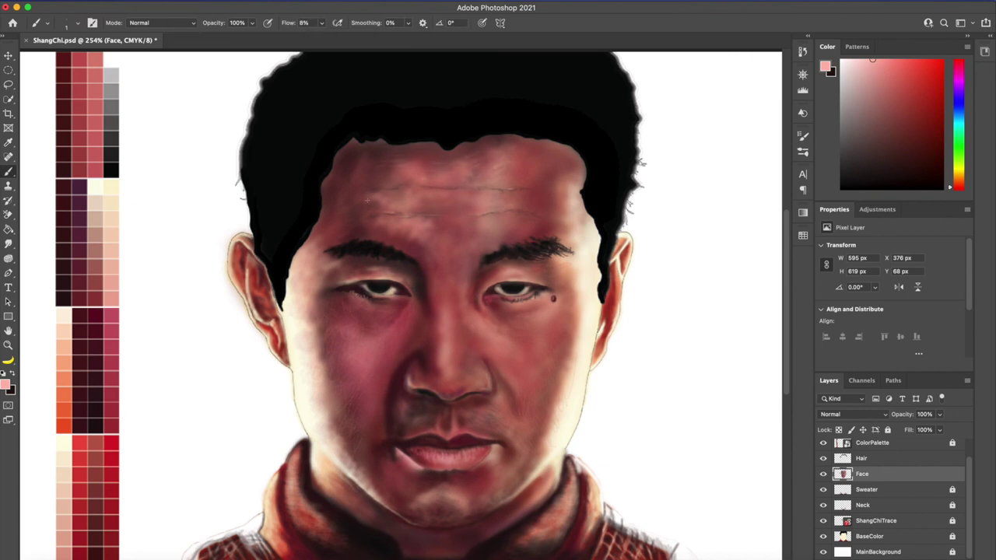
alt+click(98, 187)
key(alt+bracketright)
scroll(290, 139, down, 1)
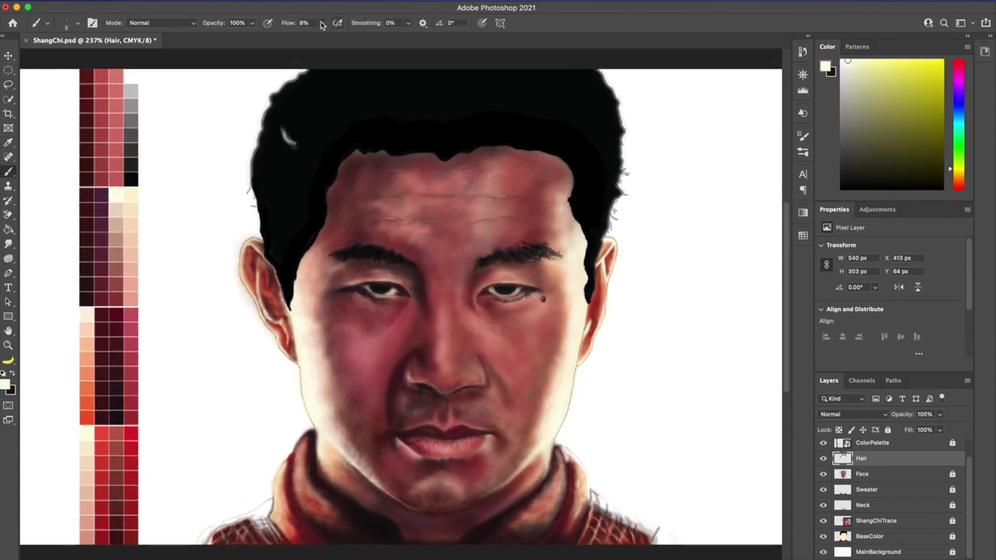
Step: Paint grey highlight strands and reddish-orange strands into the left and right hair
drag(272, 132, 319, 74)
drag(257, 78, 268, 265)
mouse_move(595, 74)
mouse_down()
mouse_move(614, 210)
mouse_move(599, 300)
mouse_up()
key(alt)
alt+click(92, 419)
mouse_move(517, 74)
mouse_down()
mouse_move(583, 109)
mouse_move(599, 225)
mouse_up()
drag(282, 304, 323, 123)
Step: Add near-black dark strands to the left hair and darken the right side
alt+click(299, 121)
drag(284, 151, 265, 272)
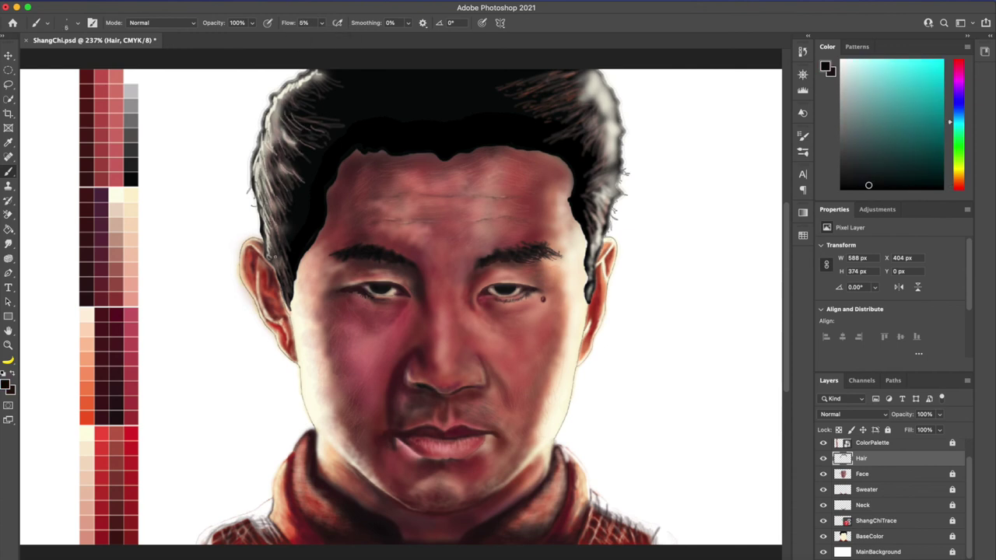
drag(288, 102, 277, 163)
drag(604, 126, 596, 256)
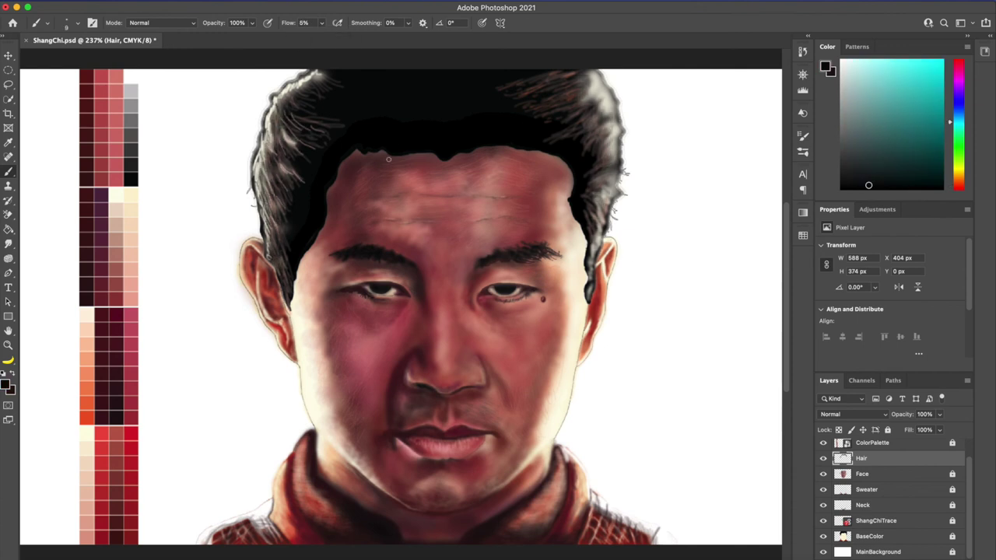
Step: On the Face layer, shade the right forehead and temple with a smaller 5%-flow brush
click(862, 473)
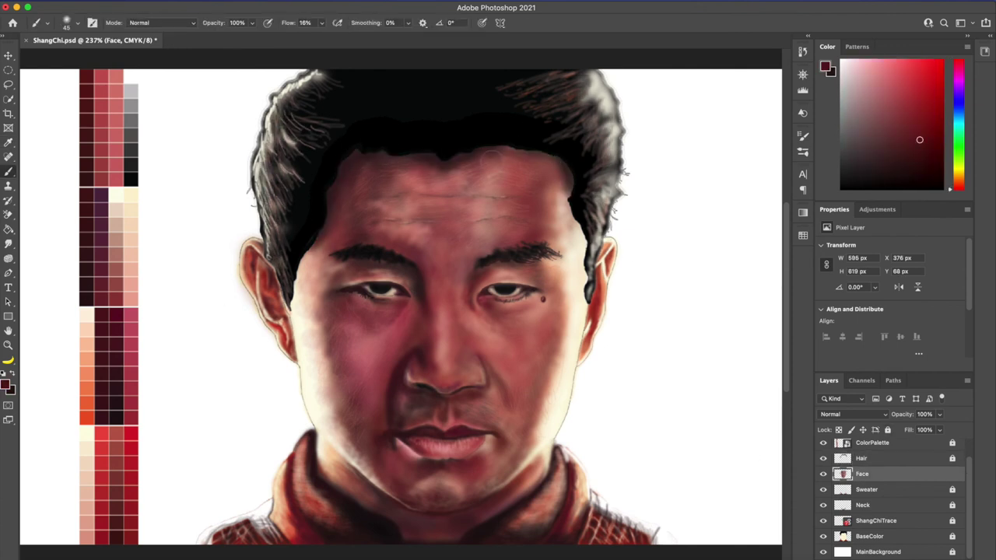
drag(491, 156, 561, 233)
key(shift+1)
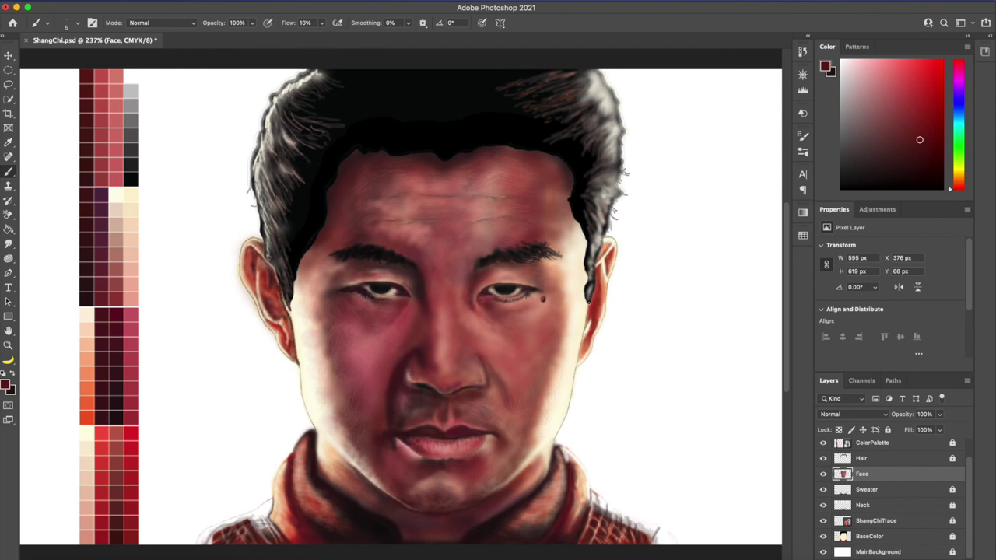
alt+click(86, 404)
key(shift+5)
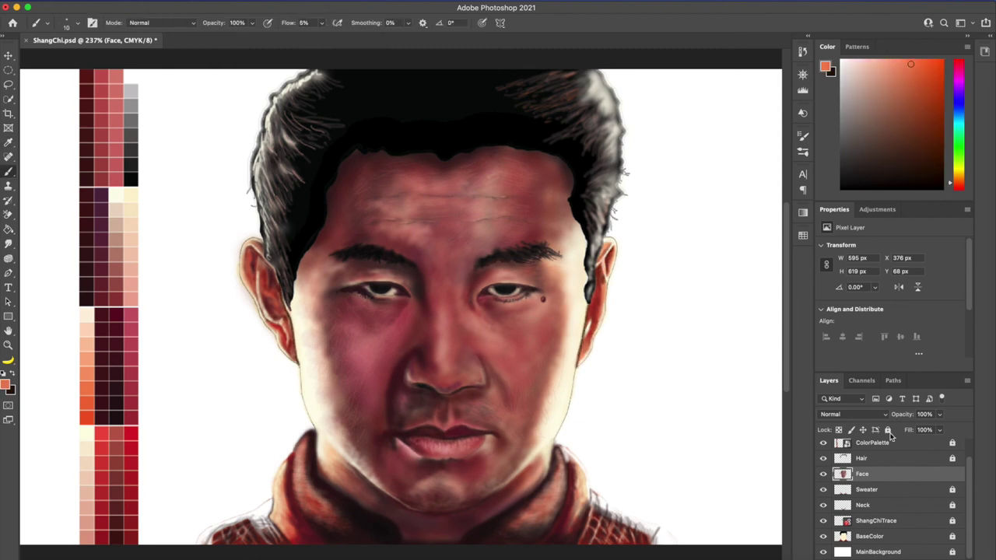
alt+click(130, 181)
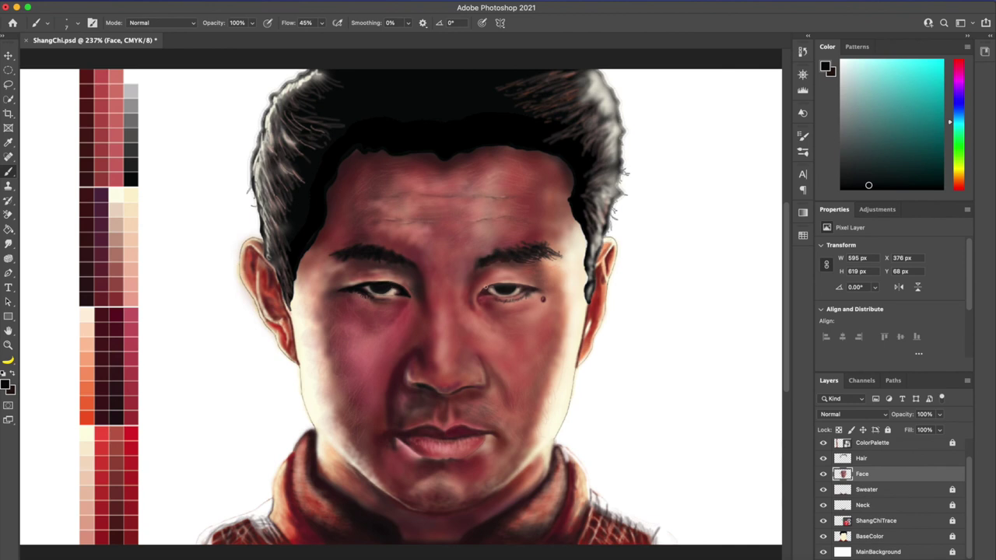
key(x)
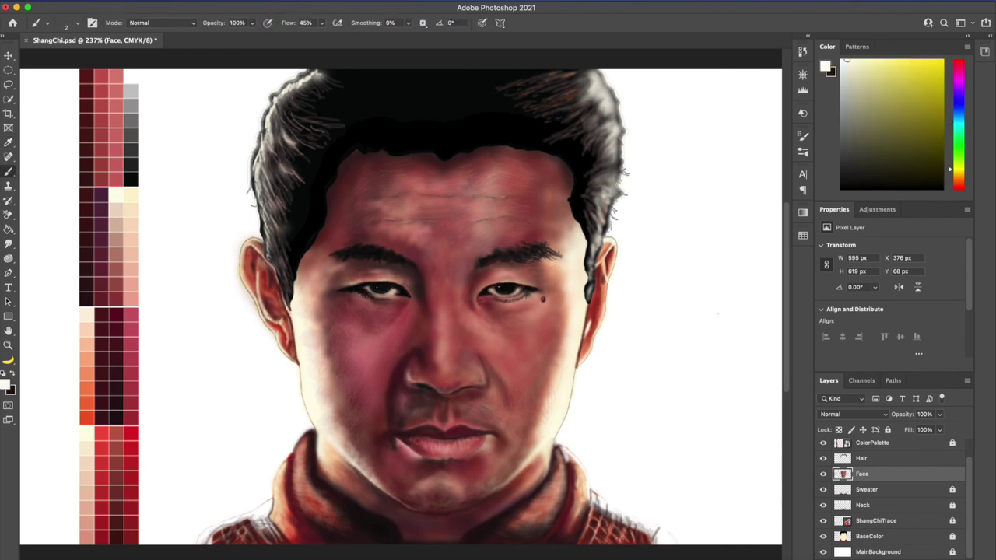
Step: On the Hair layer, shade the left hairline dark red and add muted pink strands
key(alt+bracketright)
alt+click(131, 365)
drag(313, 227, 299, 272)
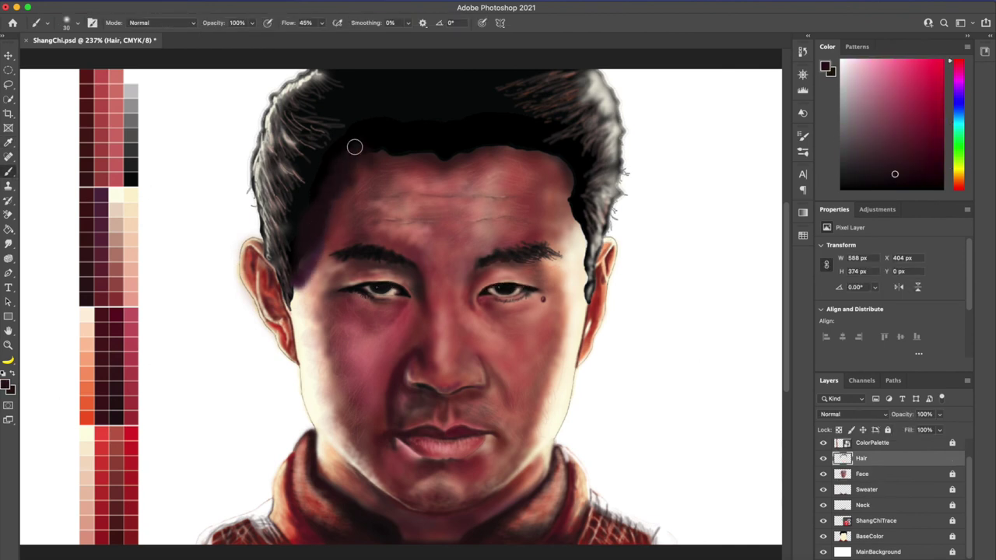
alt+click(354, 146)
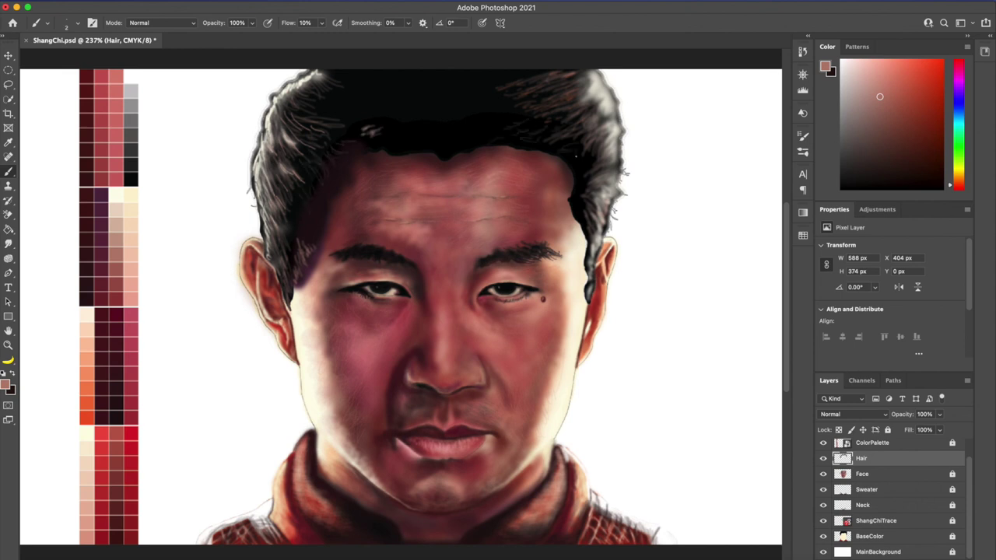
drag(341, 123, 280, 78)
drag(319, 148, 272, 234)
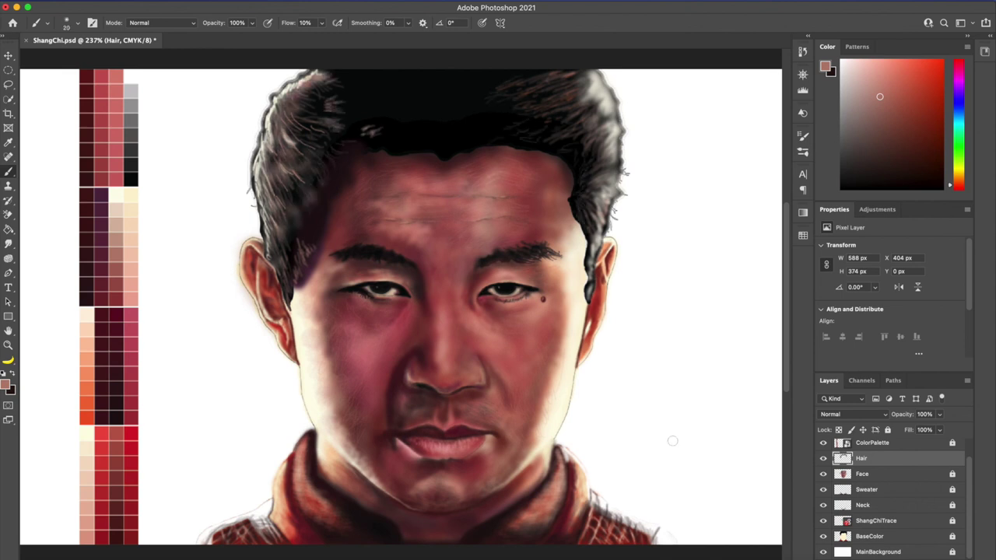
Step: On the Face layer, darken the right temple and forehead with dark red
key(alt+bracketleft)
alt+click(672, 438)
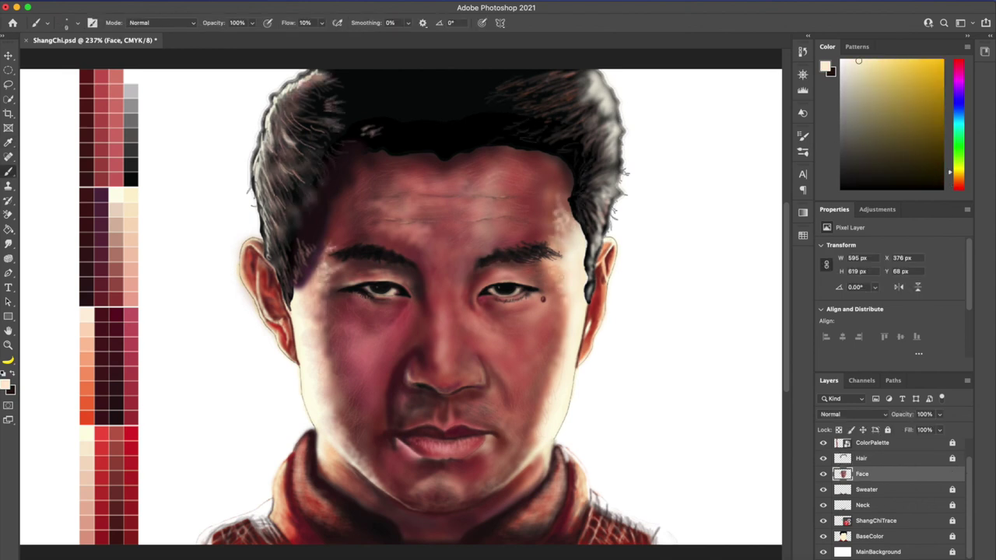
alt+click(556, 211)
drag(560, 194, 564, 268)
Step: Paint the white background red with broad strokes across the canvas
mouse_move(66, 132)
mouse_down()
mouse_move(70, 234)
mouse_move(700, 233)
mouse_up()
mouse_move(700, 389)
mouse_down()
mouse_move(155, 436)
mouse_move(623, 373)
mouse_up()
mouse_move(194, 233)
mouse_down()
mouse_move(733, 300)
mouse_move(94, 389)
mouse_up()
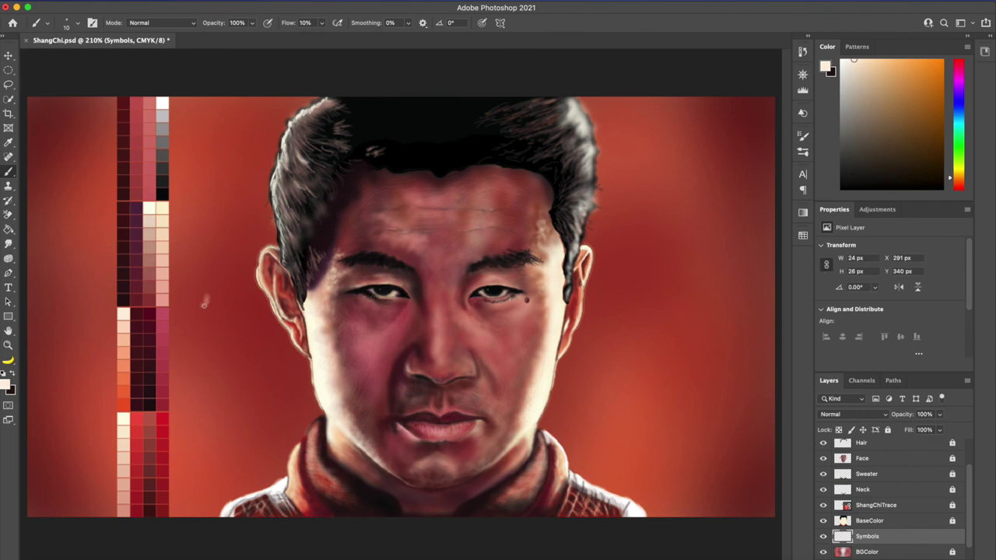
Step: Paint cream symbol strokes down both sides of the face, from top to bottom
drag(269, 109, 199, 323)
drag(622, 245, 639, 368)
drag(657, 233, 661, 330)
drag(226, 311, 204, 357)
drag(210, 140, 195, 241)
drag(276, 412, 237, 443)
drag(592, 404, 599, 463)
drag(623, 124, 661, 187)
drag(638, 440, 677, 490)
drag(226, 389, 202, 428)
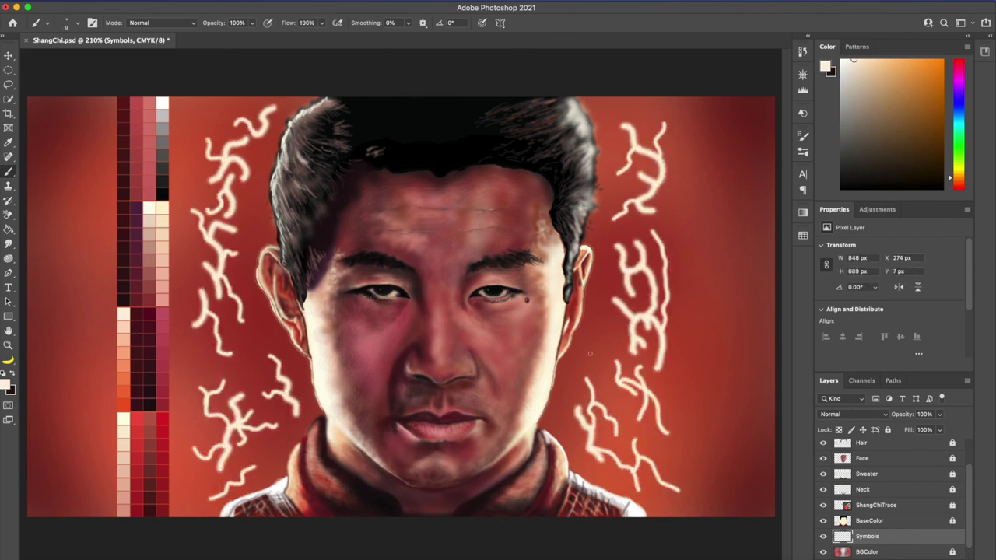
drag(257, 467, 210, 498)
drag(599, 318, 593, 342)
Step: On a new glow layer, paint a yellow halo around the left and right symbols
key(o)
key(b)
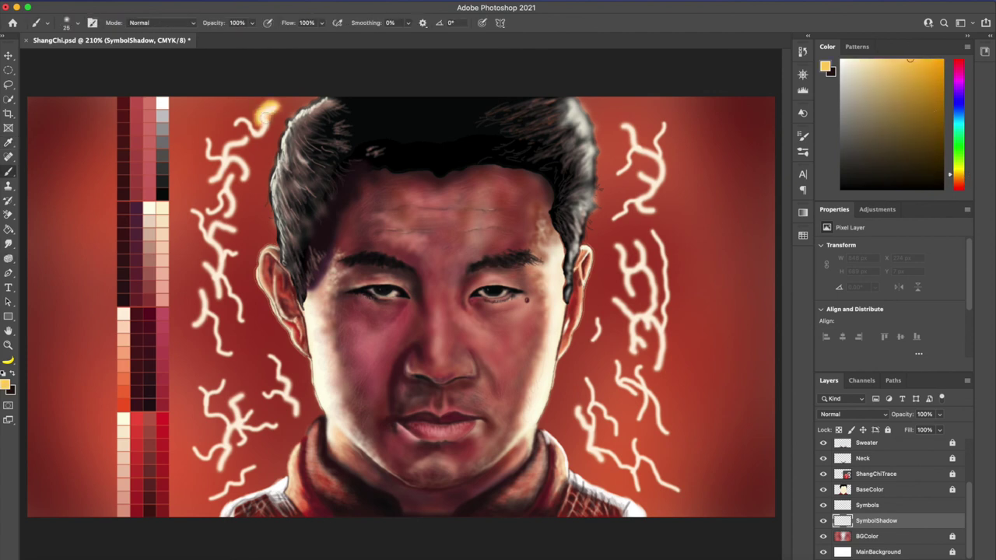
drag(234, 117, 217, 327)
drag(226, 373, 210, 498)
drag(591, 373, 669, 490)
drag(646, 444, 600, 312)
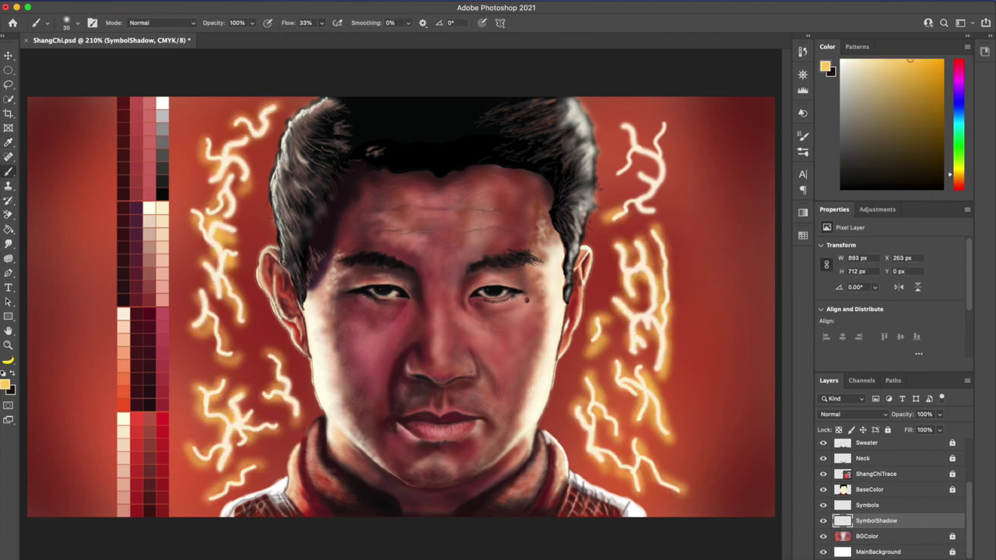
drag(653, 382, 638, 116)
Step: Paint dark diagonal strike streaks across the background with a black brush tilted to -48°
key(ctrl+shift+n)
key(F5)
key(F5)
drag(233, 195, 280, 466)
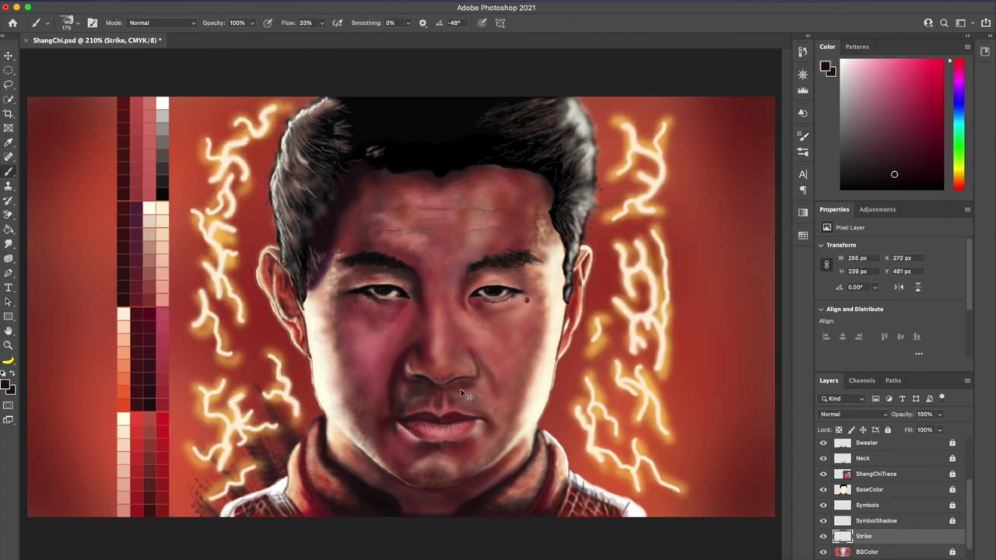
Step: On the BGColor layer, darken the canvas edges with dark red into a vignette
key(F5)
key(F5)
drag(544, 350, 684, 498)
drag(615, 117, 646, 234)
click(866, 552)
key(F5)
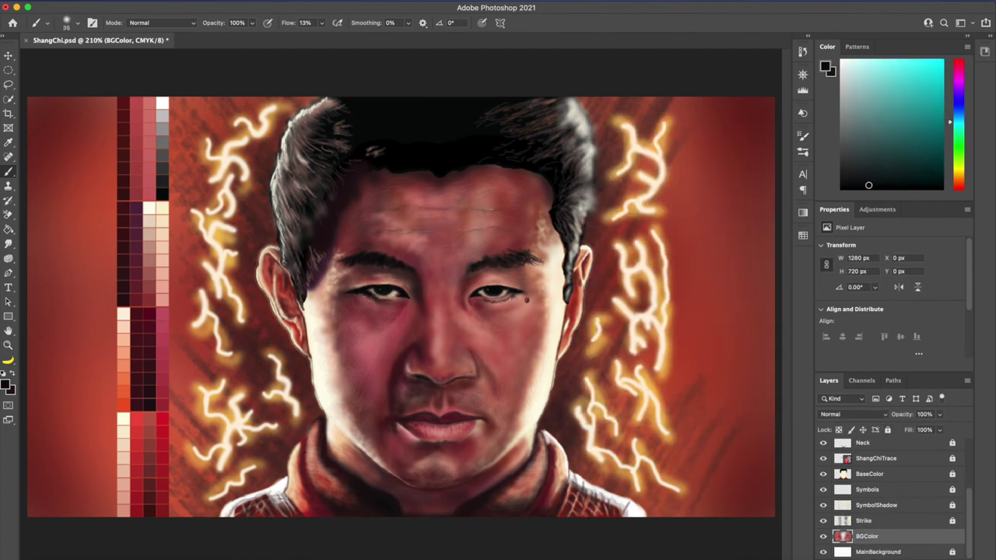
key(F5)
drag(47, 116, 47, 467)
alt+click(122, 166)
drag(700, 156, 700, 506)
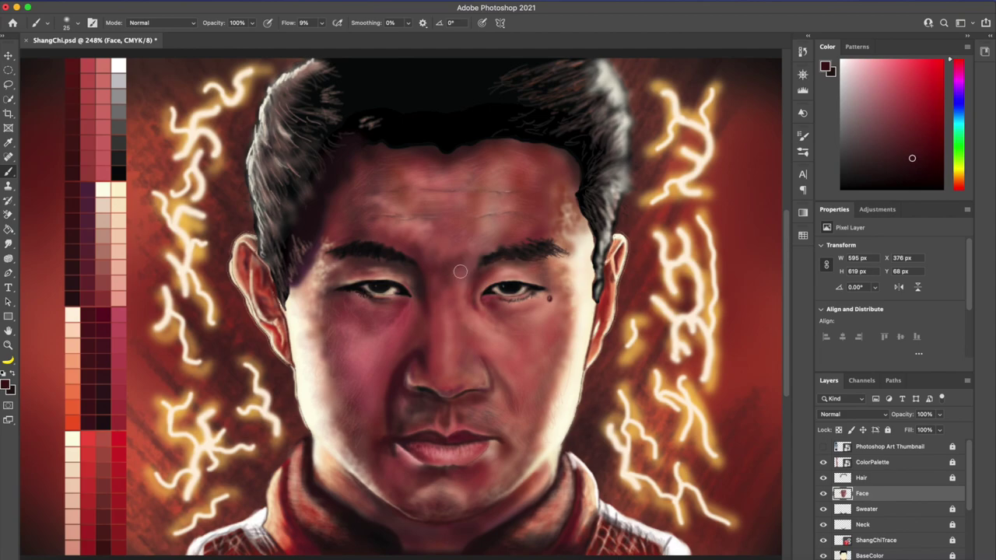
drag(436, 257, 467, 304)
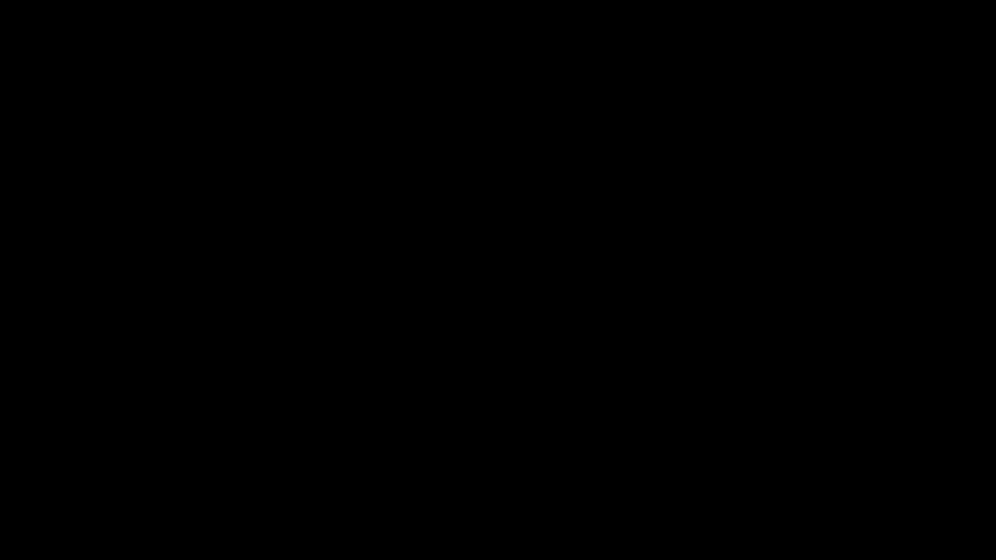